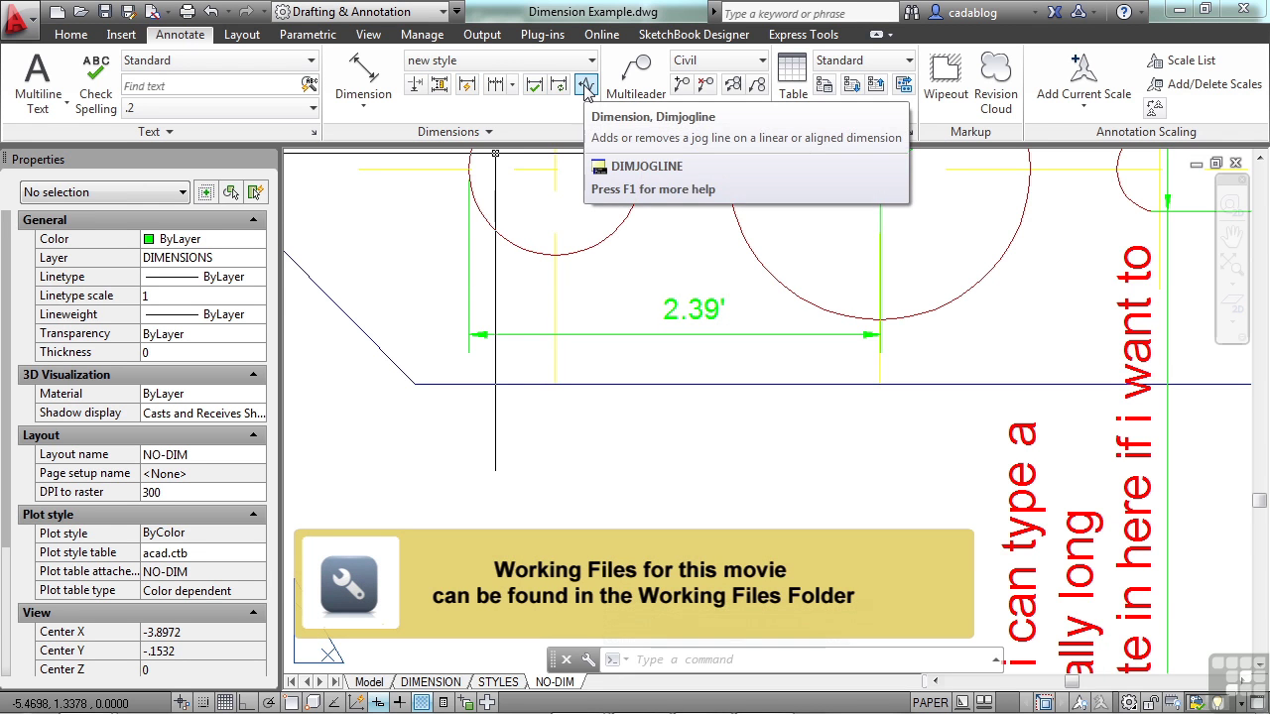
Add a jog to the 2.39' dimension line at the default jog location
{"action": "left_click", "coordinate": [587, 87]}
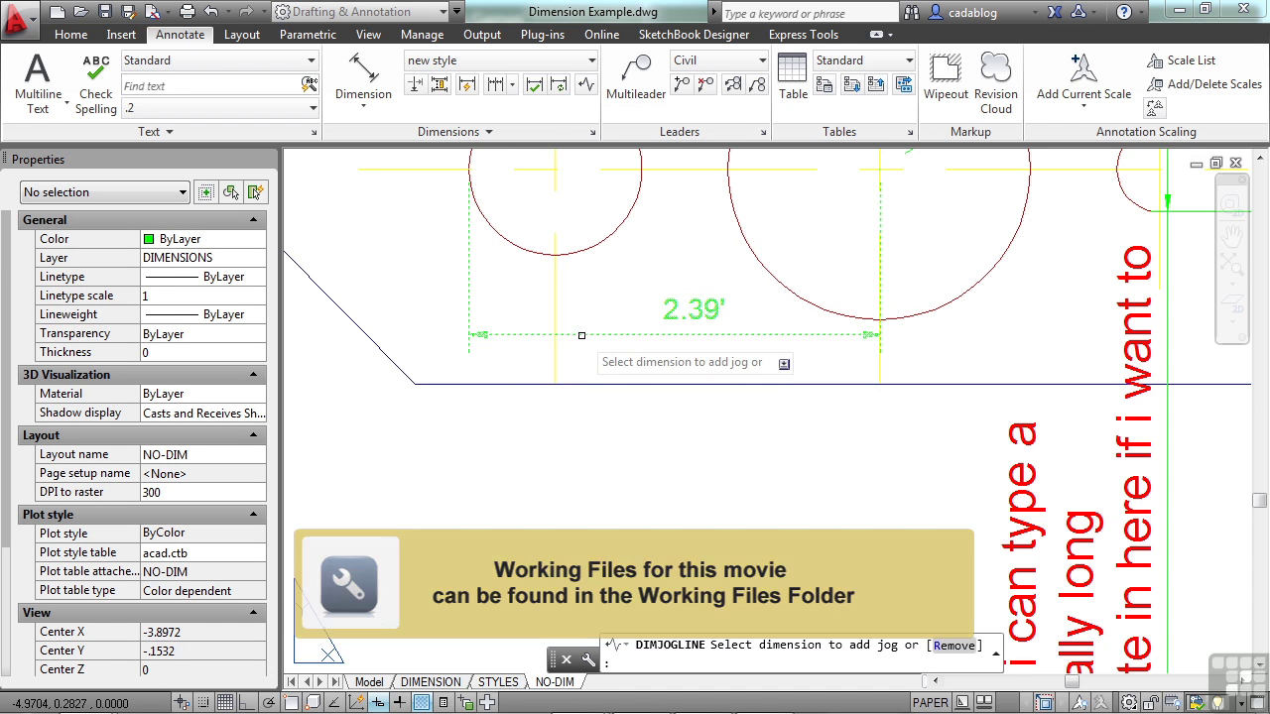
{"action": "left_click", "coordinate": [581, 335]}
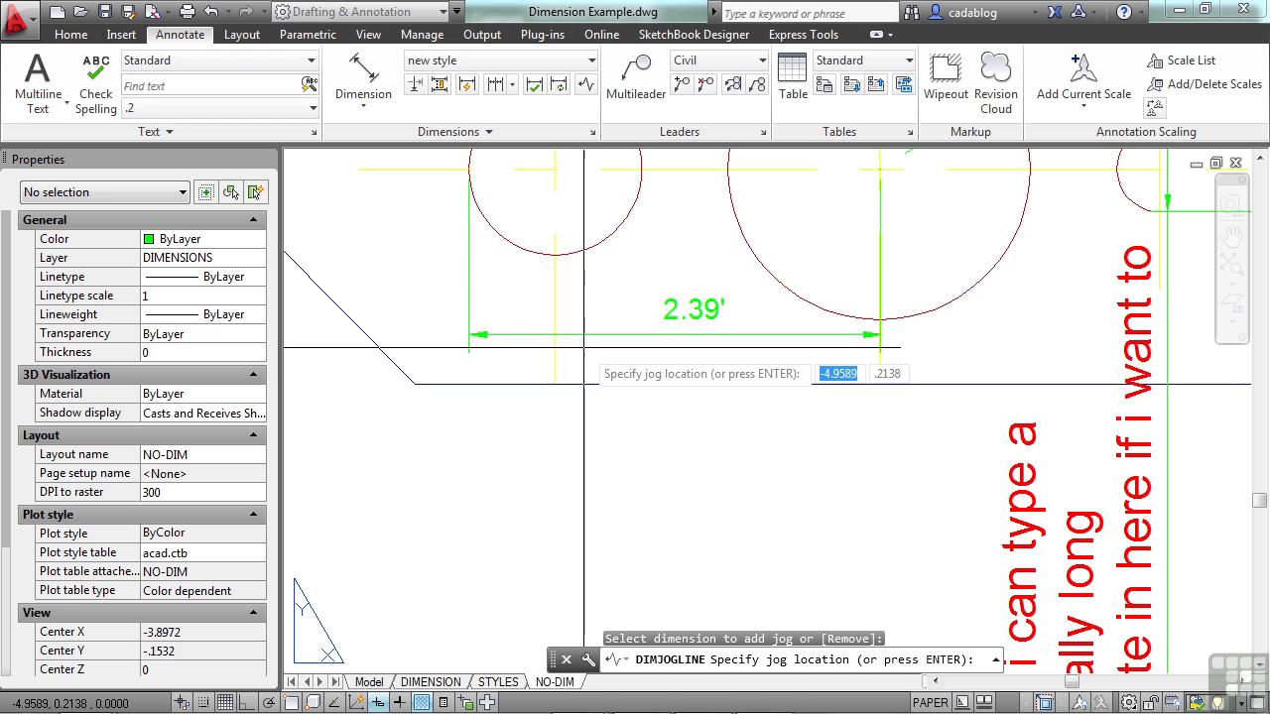
{"action": "scroll", "coordinate": [585, 344], "scroll_direction": "up", "scroll_amount": 4}
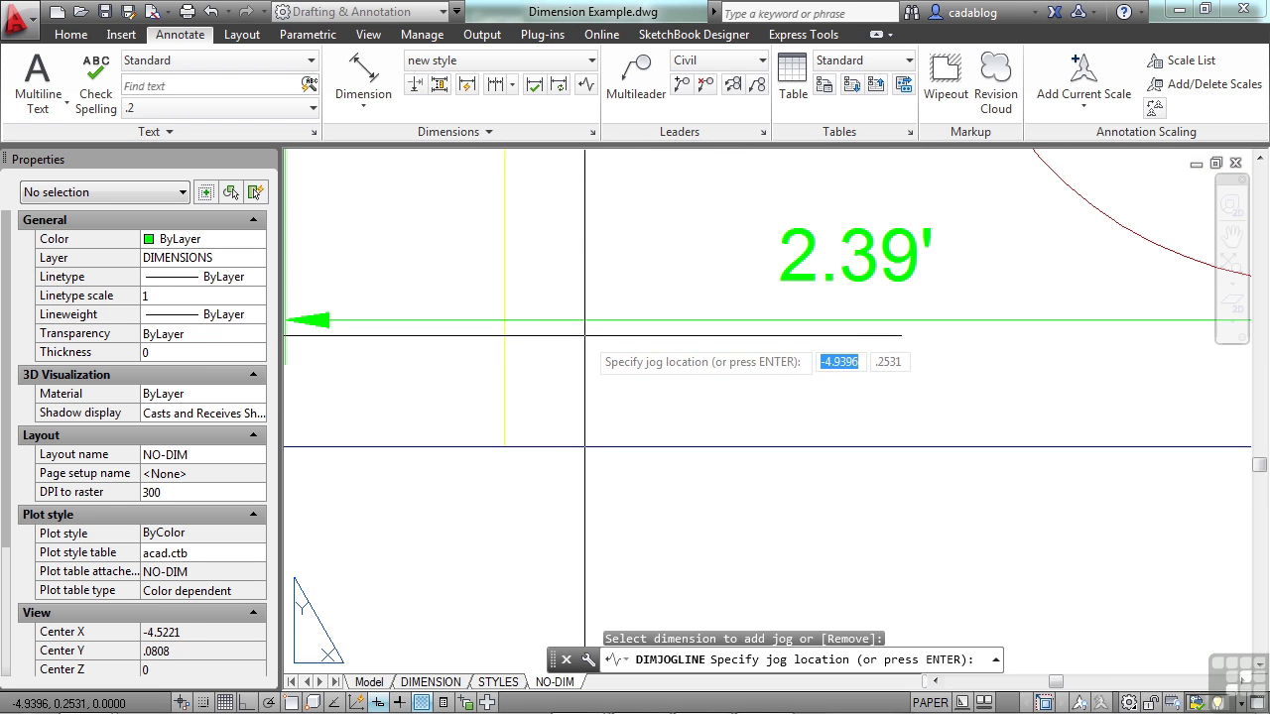
{"action": "key", "text": "Return"}
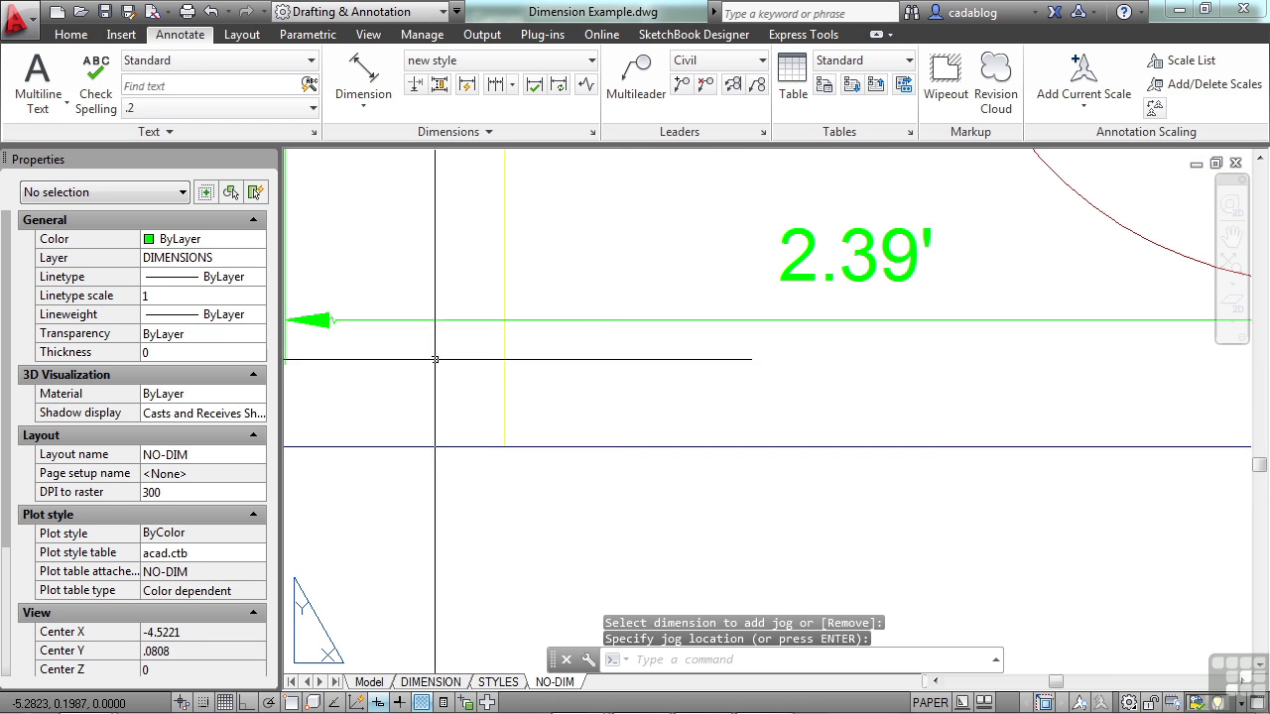
{"action": "scroll", "coordinate": [435, 359], "scroll_direction": "up", "scroll_amount": 6}
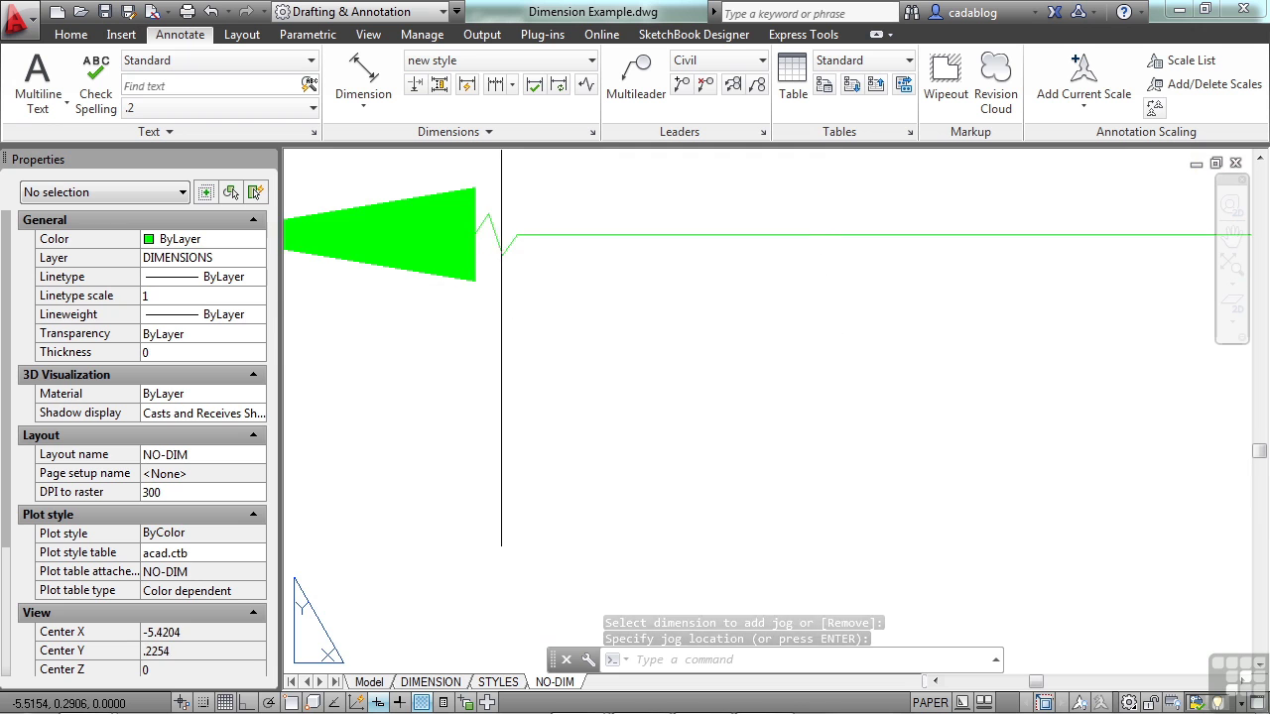
Move the jog grip further along the 2.39' dimension line
{"action": "left_click", "coordinate": [496, 231]}
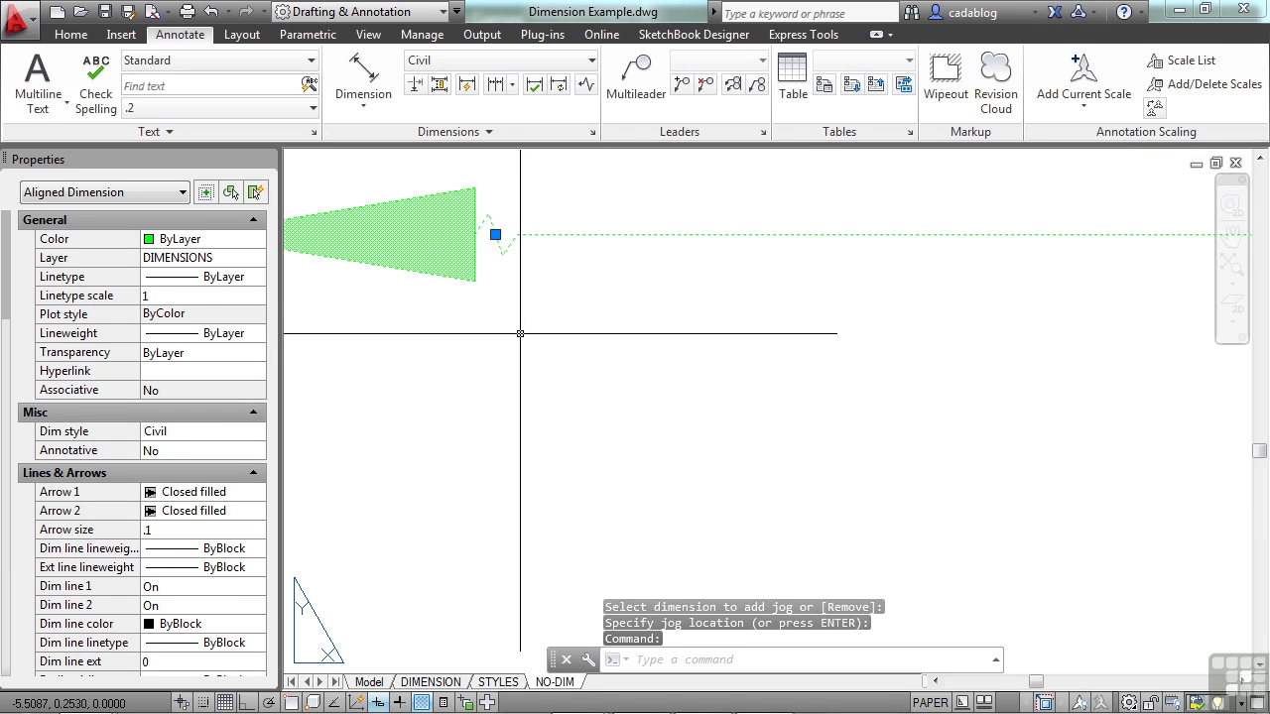
{"action": "key", "text": "F3"}
{"action": "key", "text": "F3"}
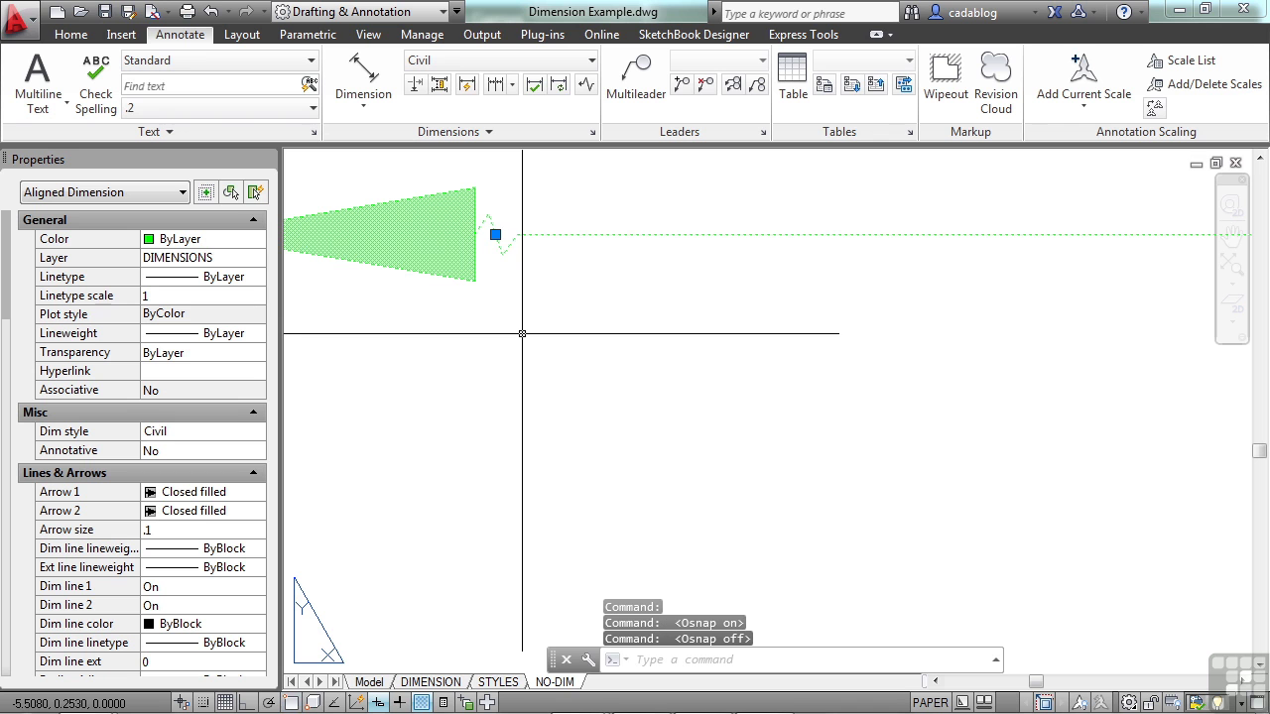
{"action": "left_click", "coordinate": [495, 234]}
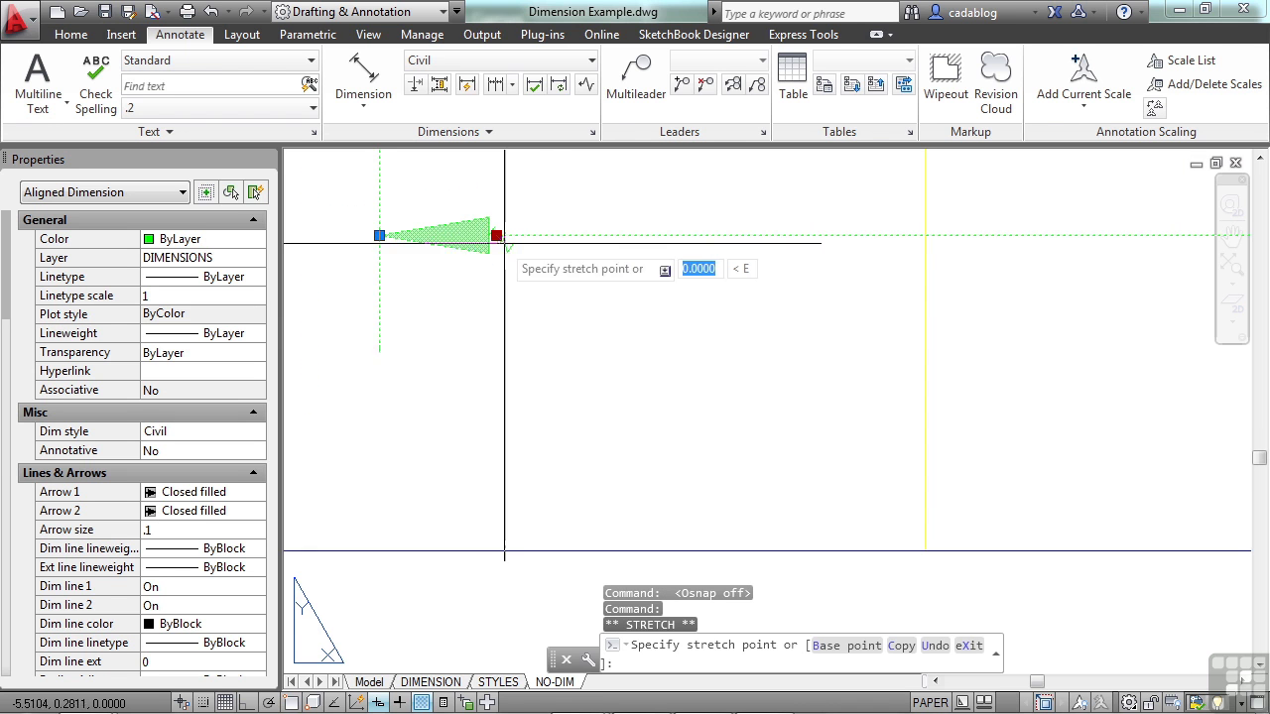
{"action": "left_click", "coordinate": [685, 258]}
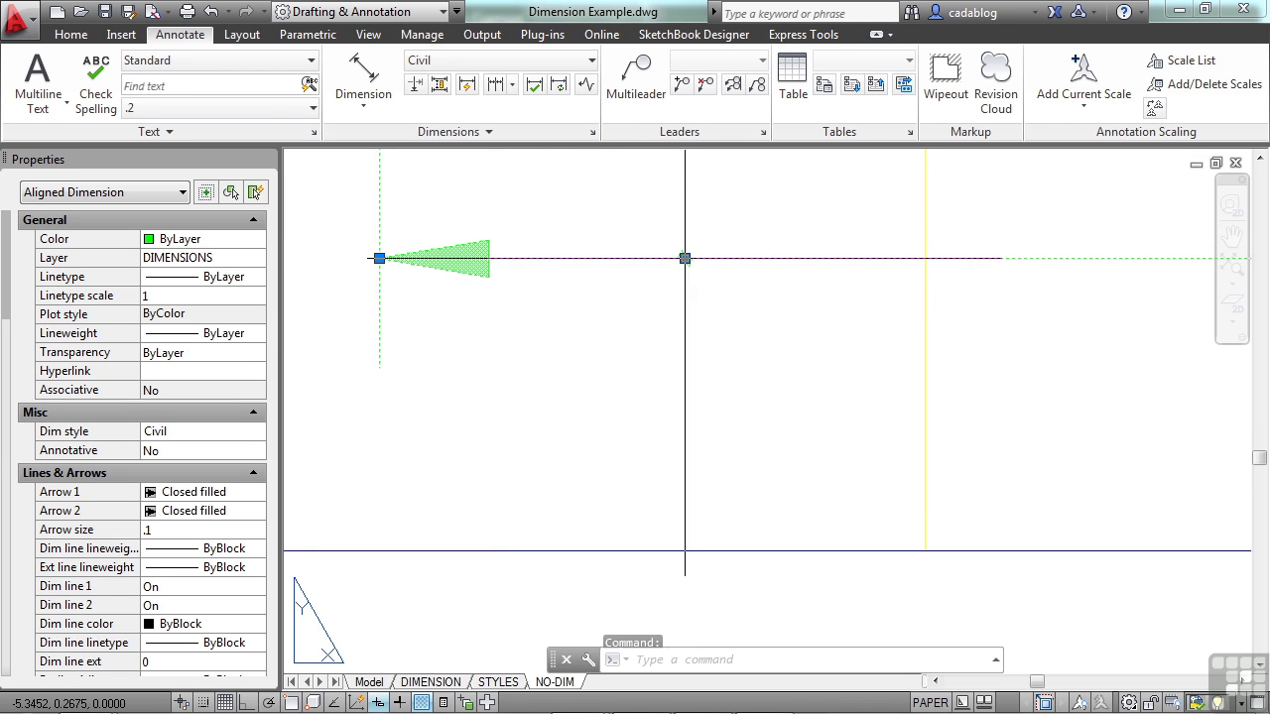
{"action": "key", "text": "Escape"}
{"action": "scroll", "coordinate": [629, 291], "scroll_direction": "up", "scroll_amount": 6}
{"action": "key", "text": "Escape"}
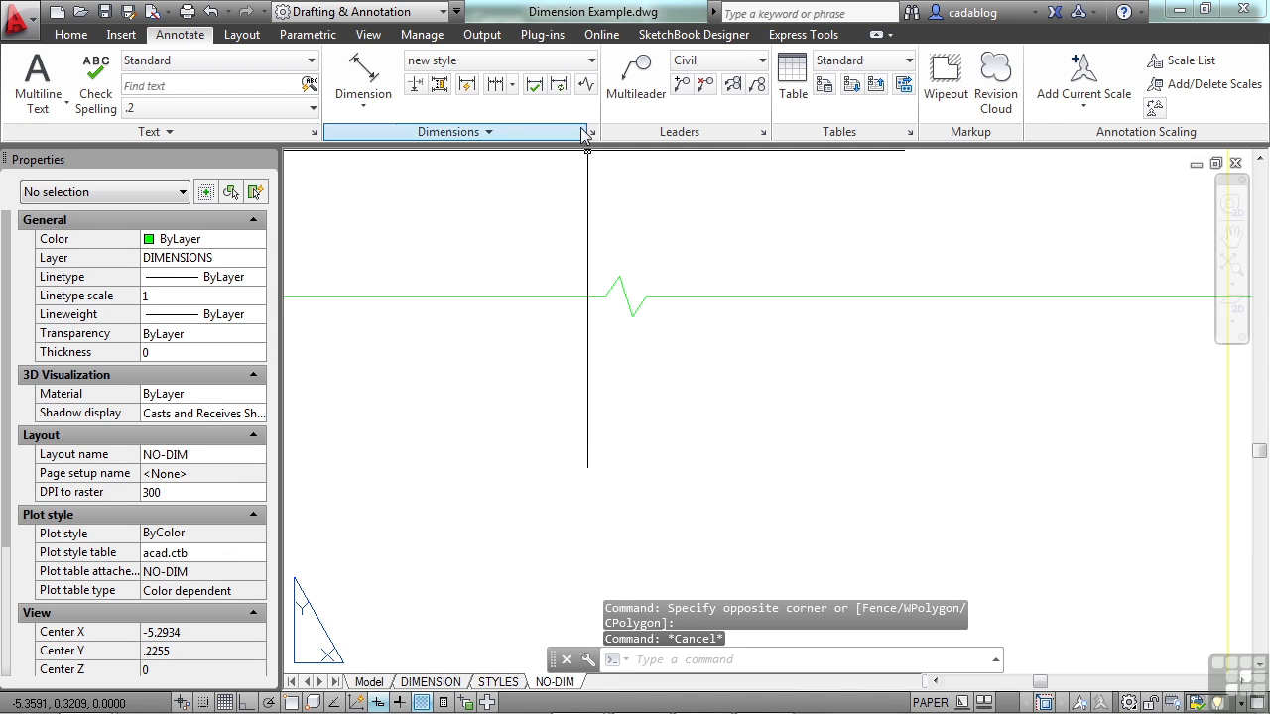
Remove the jog from the 2.39' dimension with Dimjogline's Remove option
{"action": "left_click", "coordinate": [585, 87]}
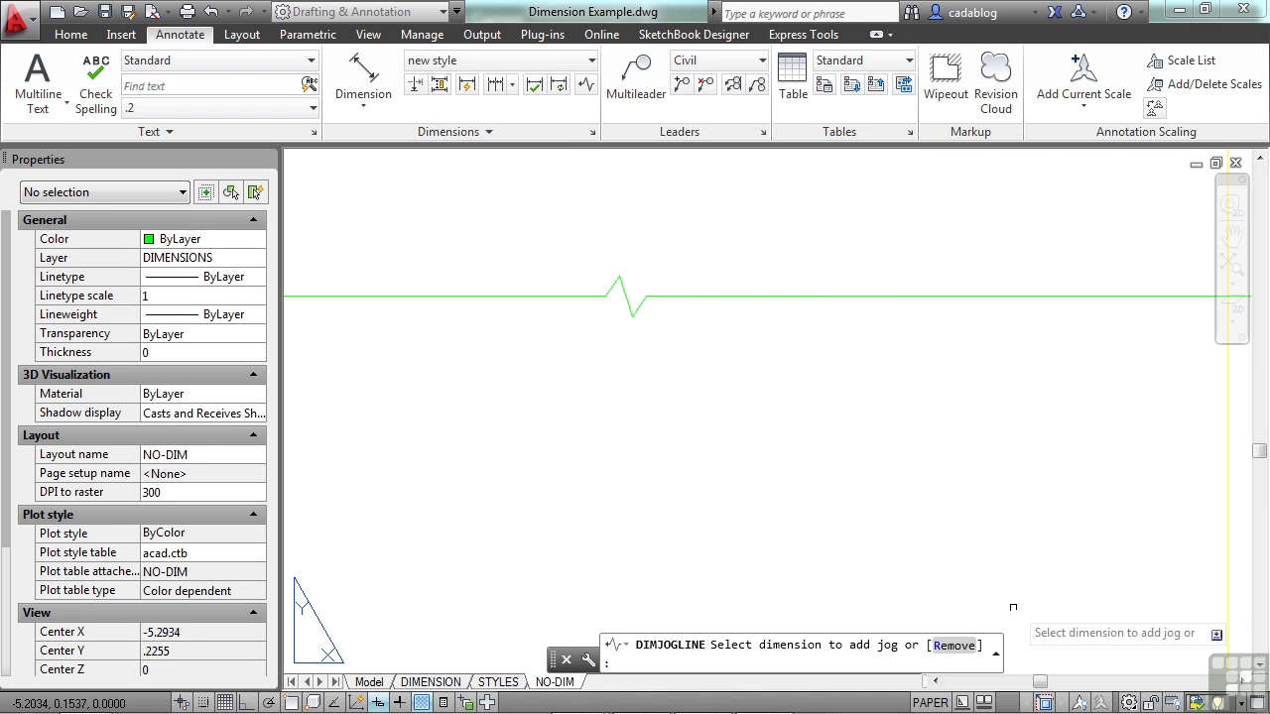
{"action": "left_click", "coordinate": [953, 646]}
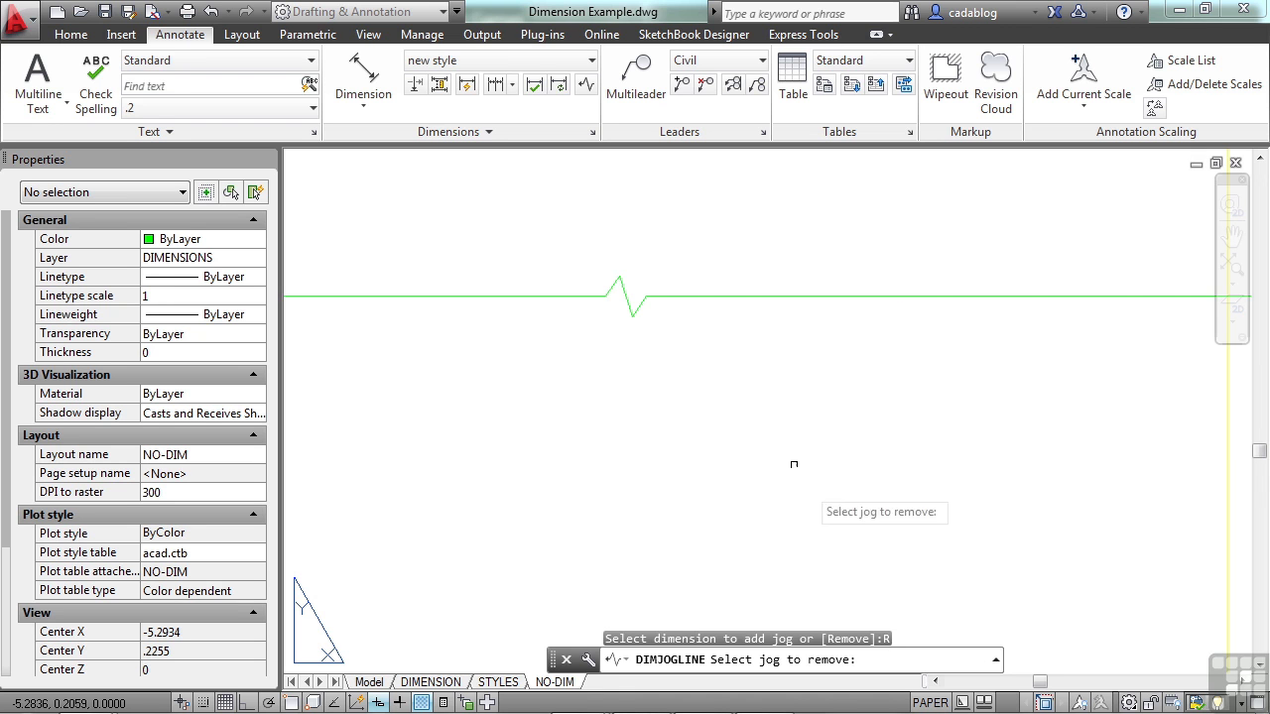
{"action": "left_click", "coordinate": [729, 297]}
{"action": "scroll", "coordinate": [659, 373], "scroll_direction": "down", "scroll_amount": 3}
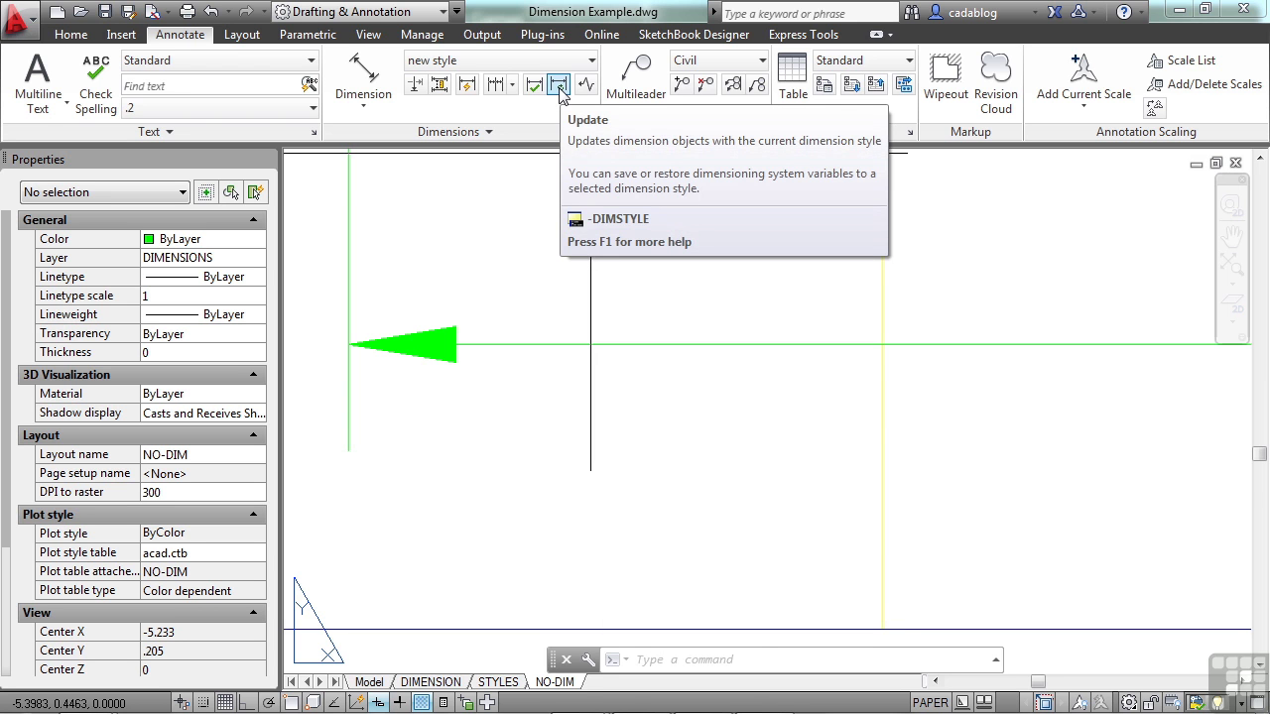
Update the long vertical note and the 100' dimensions to the current style's large red text
{"action": "scroll", "coordinate": [728, 305], "scroll_direction": "down", "scroll_amount": 4}
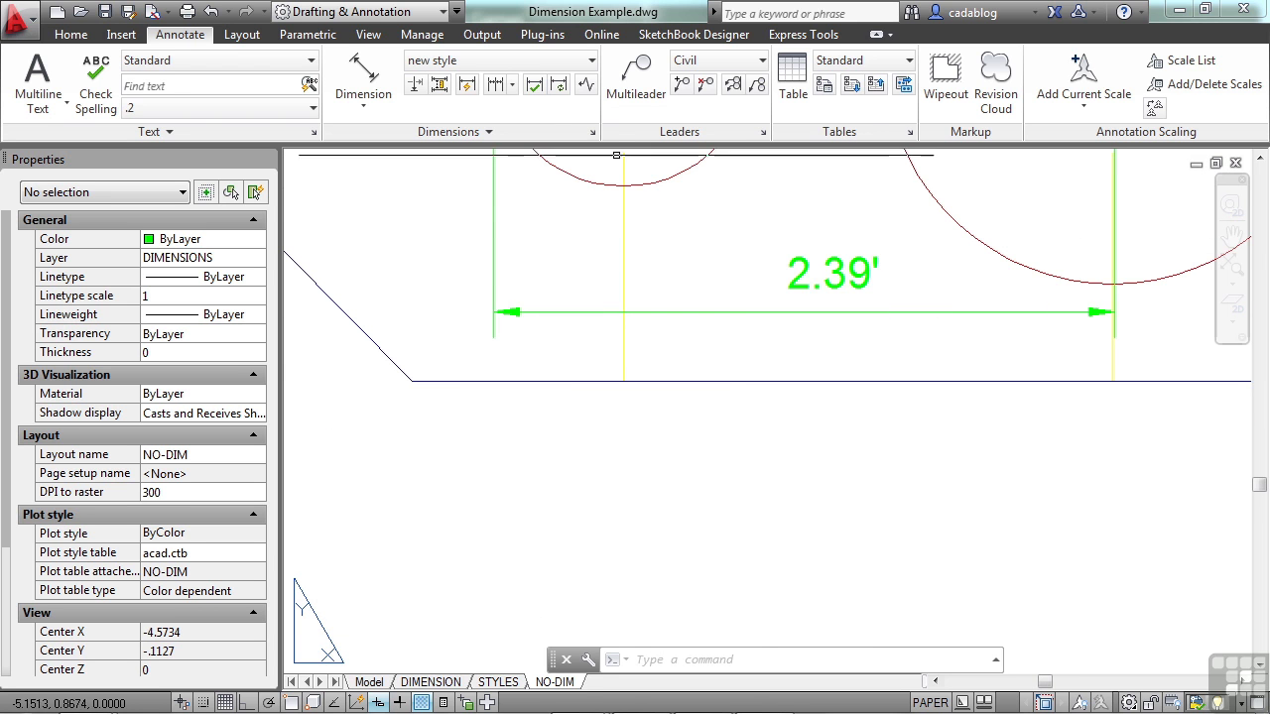
{"action": "left_click", "coordinate": [559, 87]}
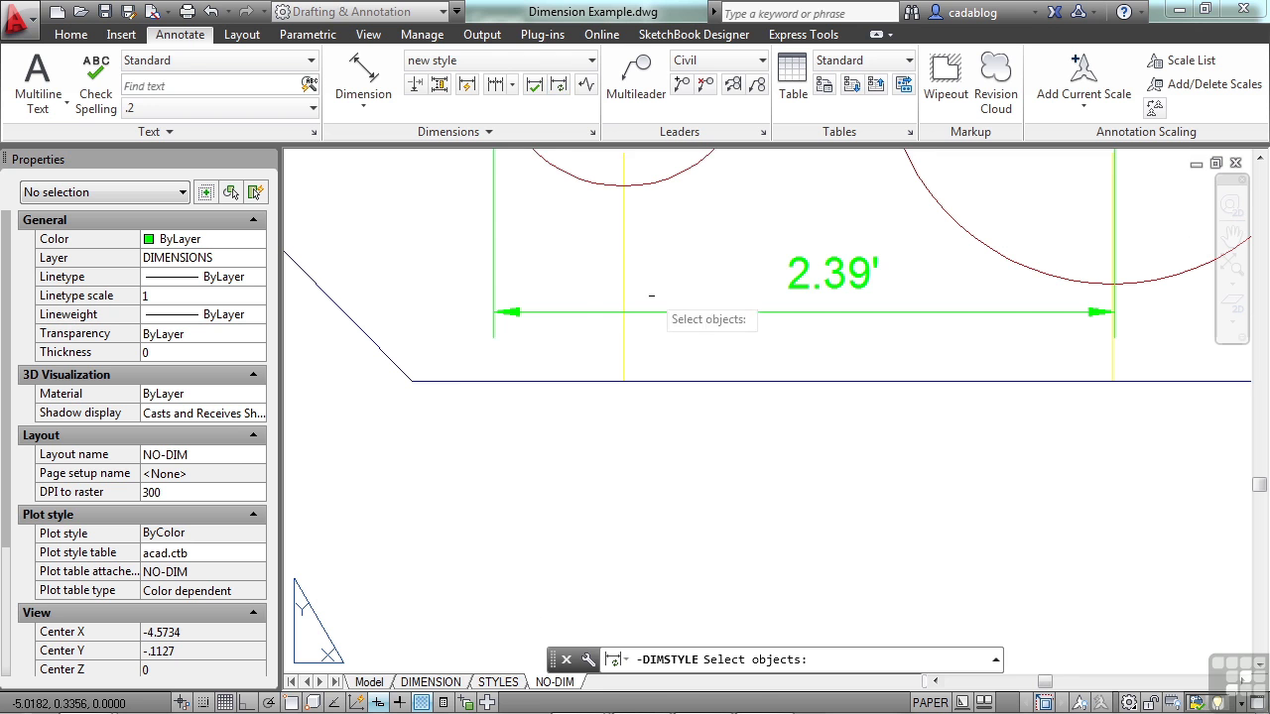
{"action": "scroll", "coordinate": [595, 369], "scroll_direction": "down", "scroll_amount": 4}
{"action": "left_click", "coordinate": [923, 434]}
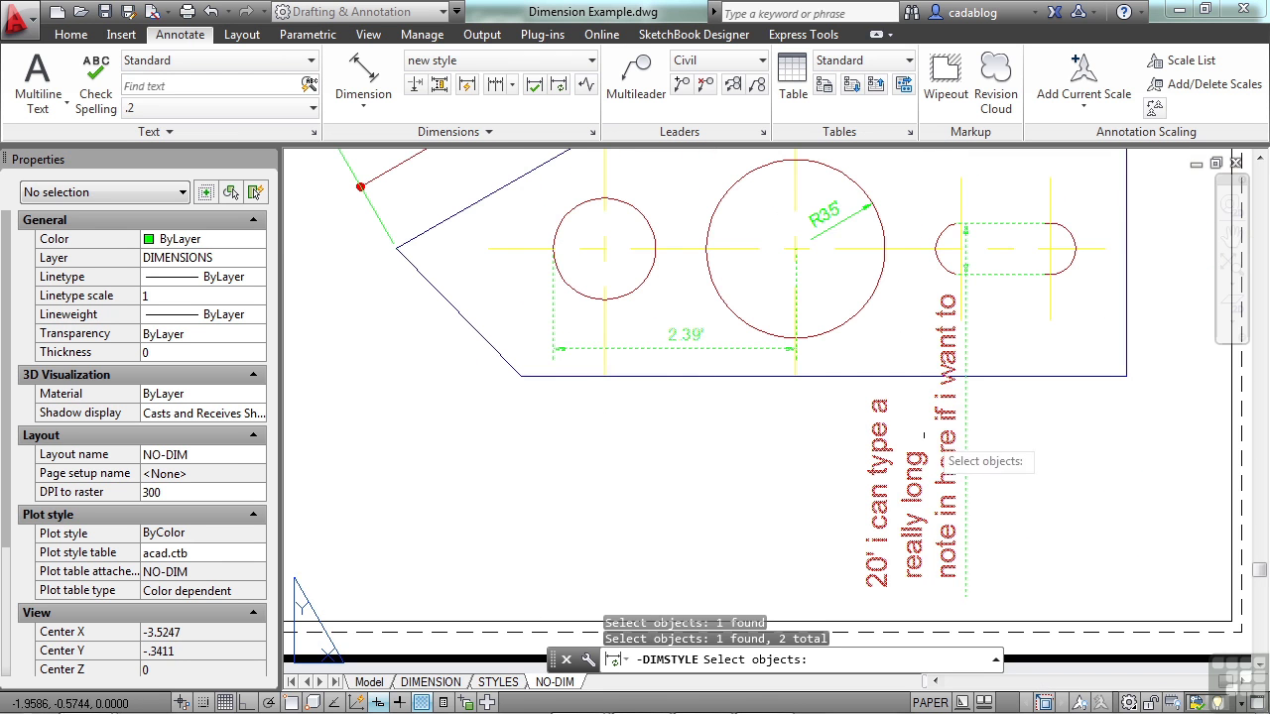
{"action": "middle_click_drag", "start_coordinate": [821, 291], "coordinate": [796, 573]}
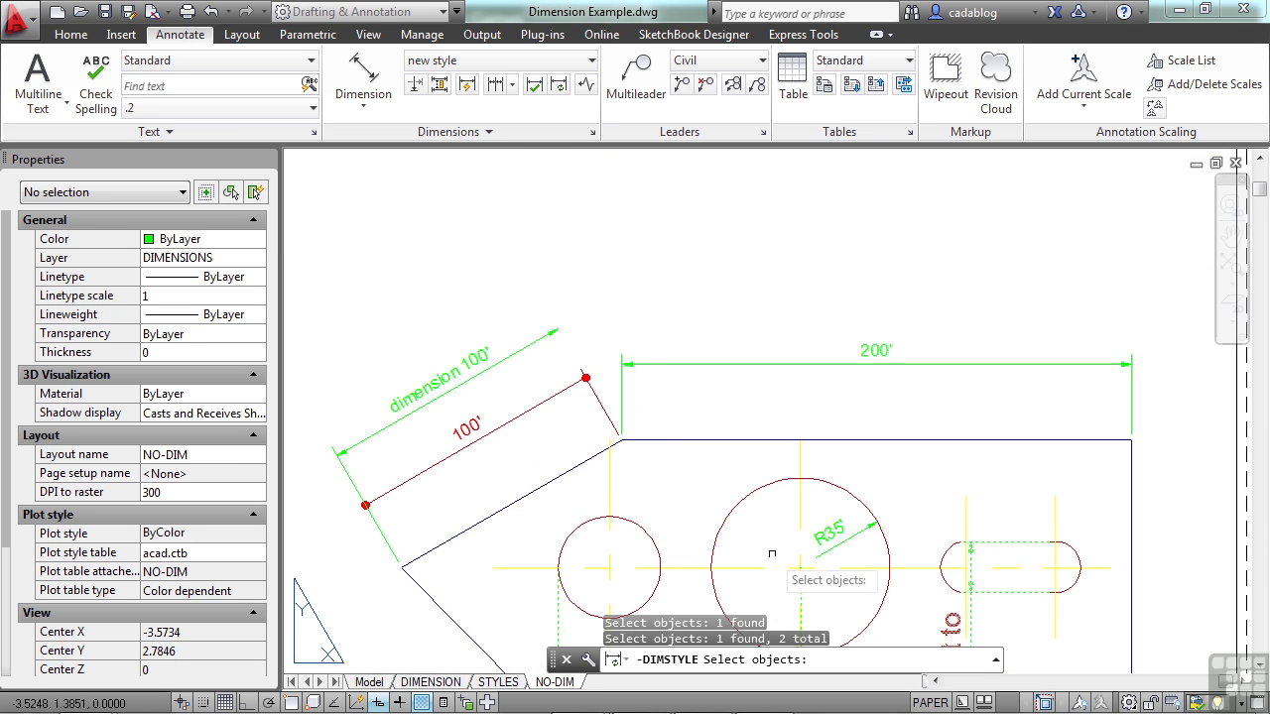
{"action": "left_click", "coordinate": [522, 445]}
{"action": "left_click", "coordinate": [452, 256]}
{"action": "scroll", "coordinate": [595, 357], "scroll_direction": "up", "scroll_amount": 2}
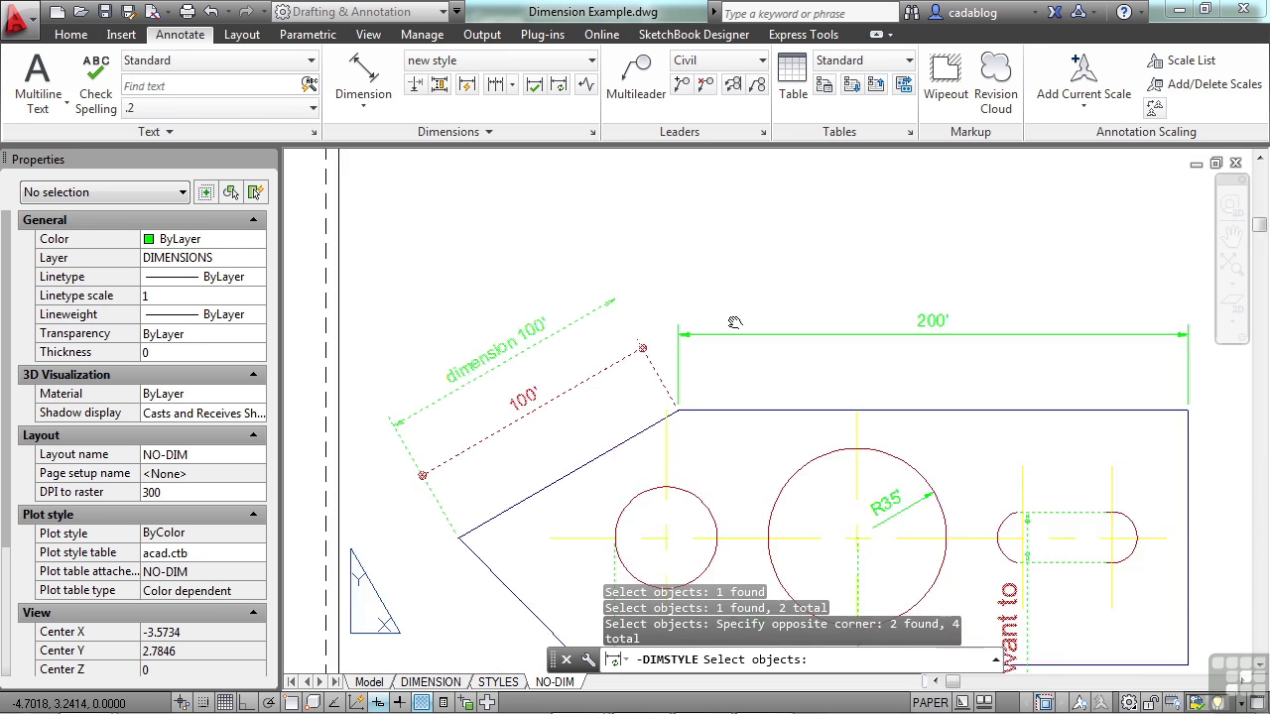
{"action": "scroll", "coordinate": [687, 326], "scroll_direction": "down", "scroll_amount": 2}
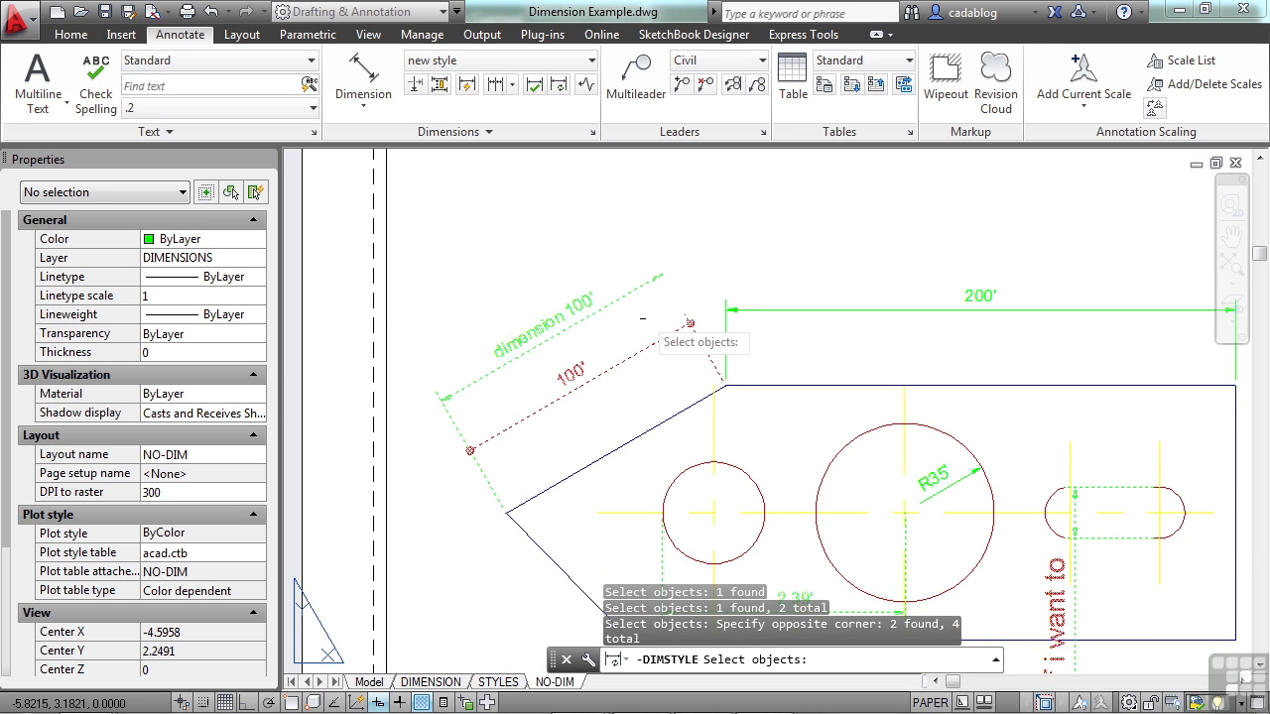
{"action": "key", "text": "Return"}
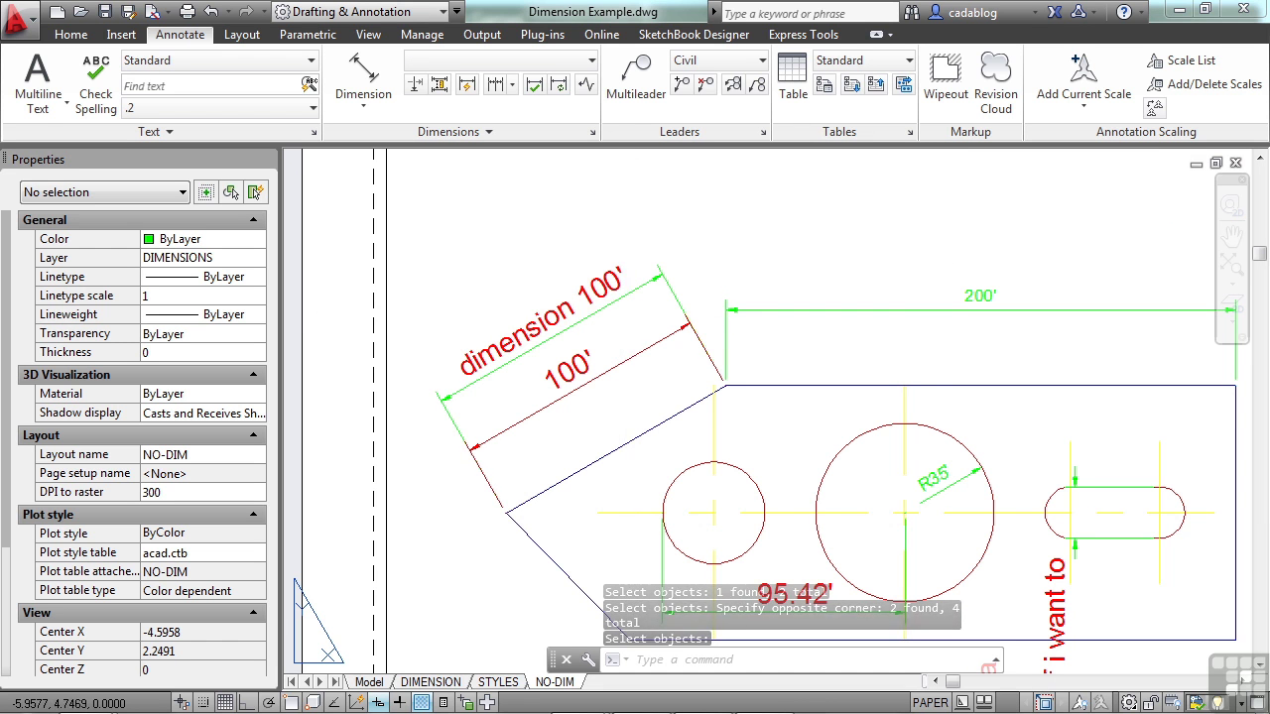
Make the 200' dimension an inspection dimension with a Round frame and 100% rate
{"action": "left_click", "coordinate": [537, 88]}
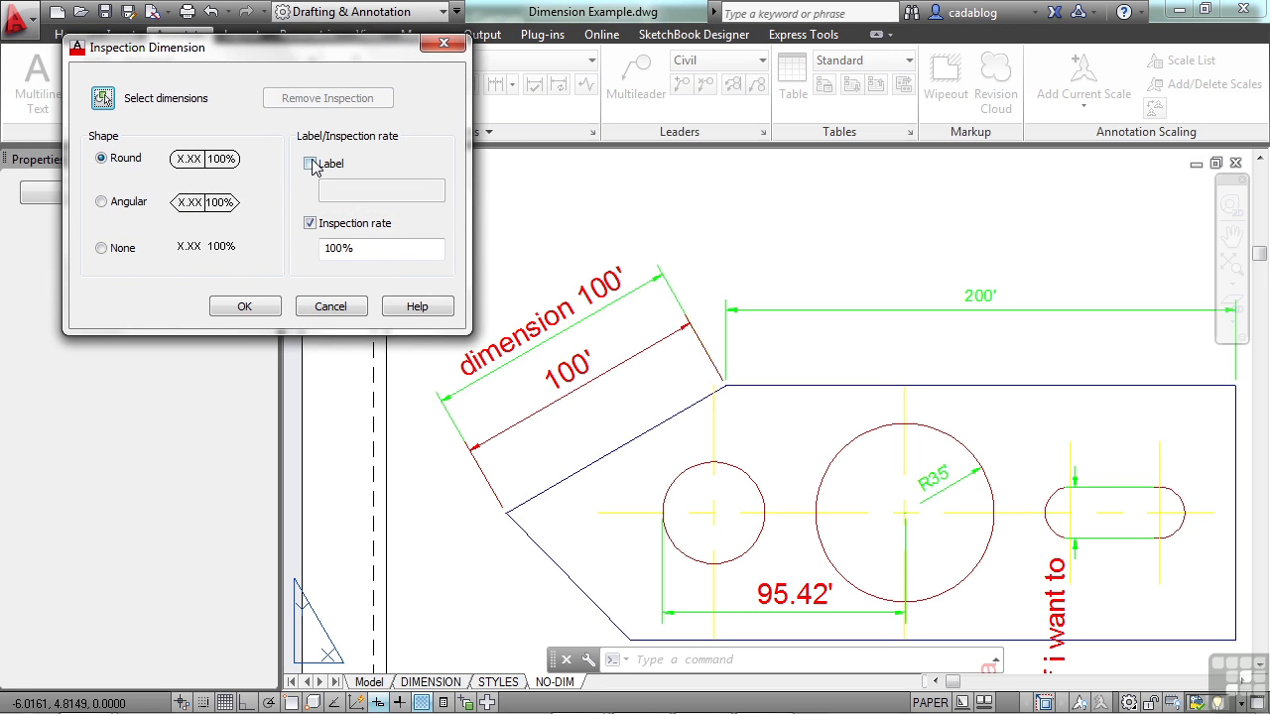
{"action": "left_click", "coordinate": [230, 310]}
{"action": "left_click", "coordinate": [693, 384]}
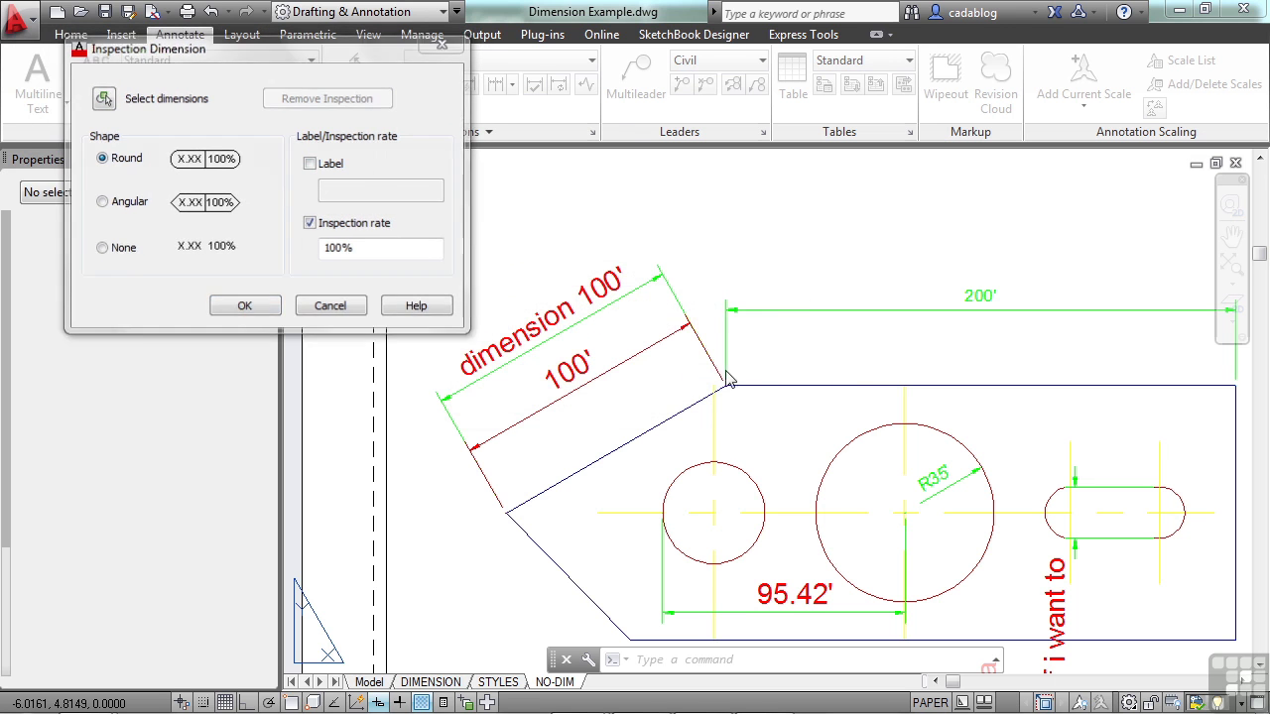
{"action": "left_click", "coordinate": [770, 310]}
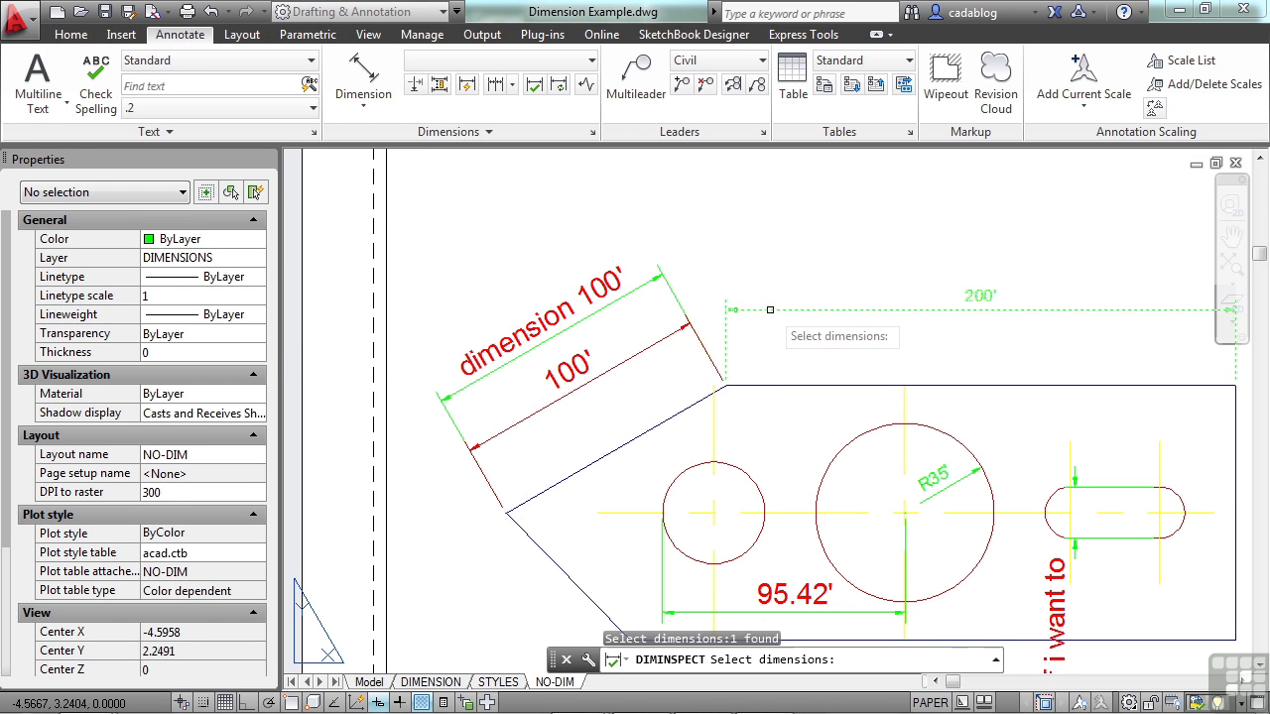
{"action": "middle_click_drag", "start_coordinate": [800, 319], "coordinate": [695, 309]}
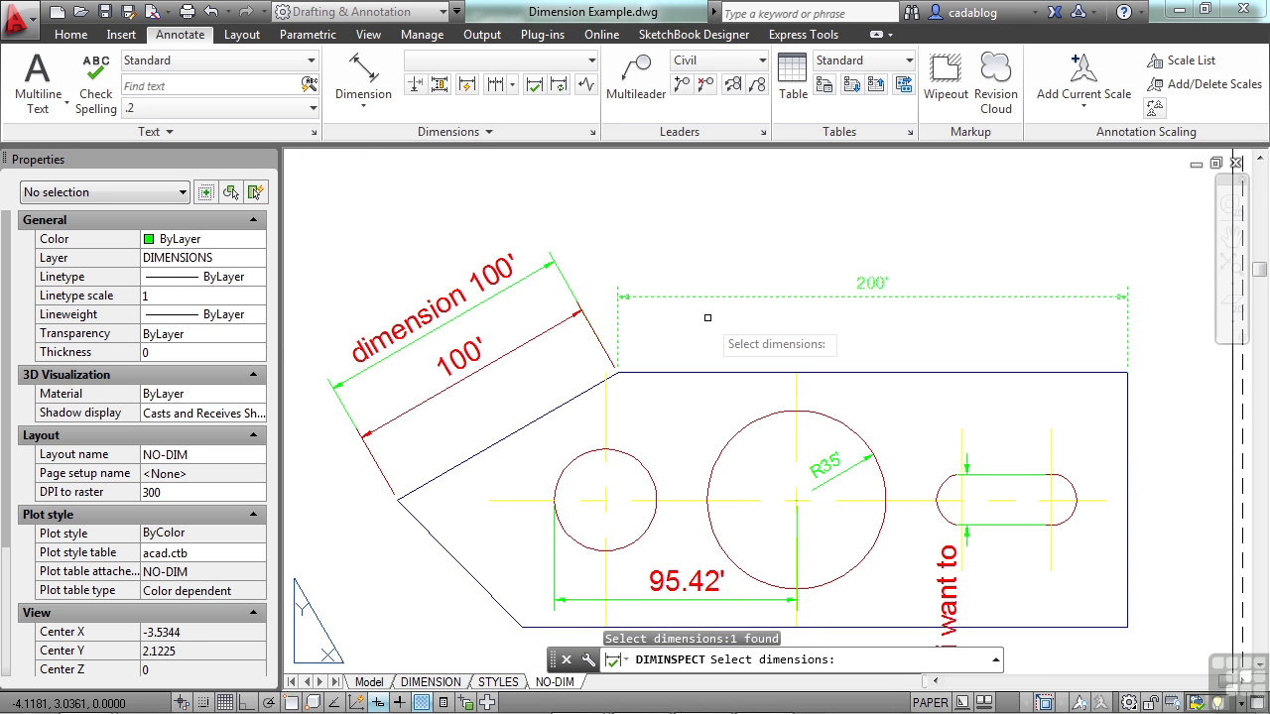
{"action": "key", "text": "Return"}
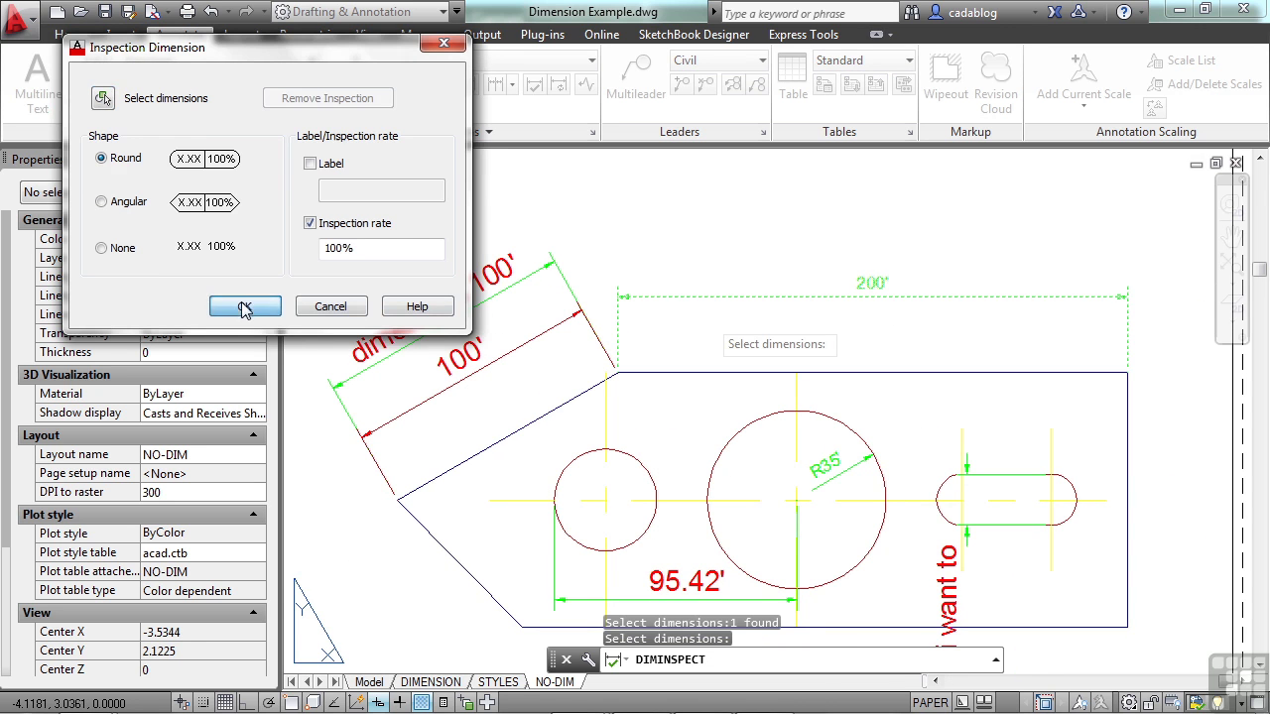
{"action": "left_click", "coordinate": [244, 307]}
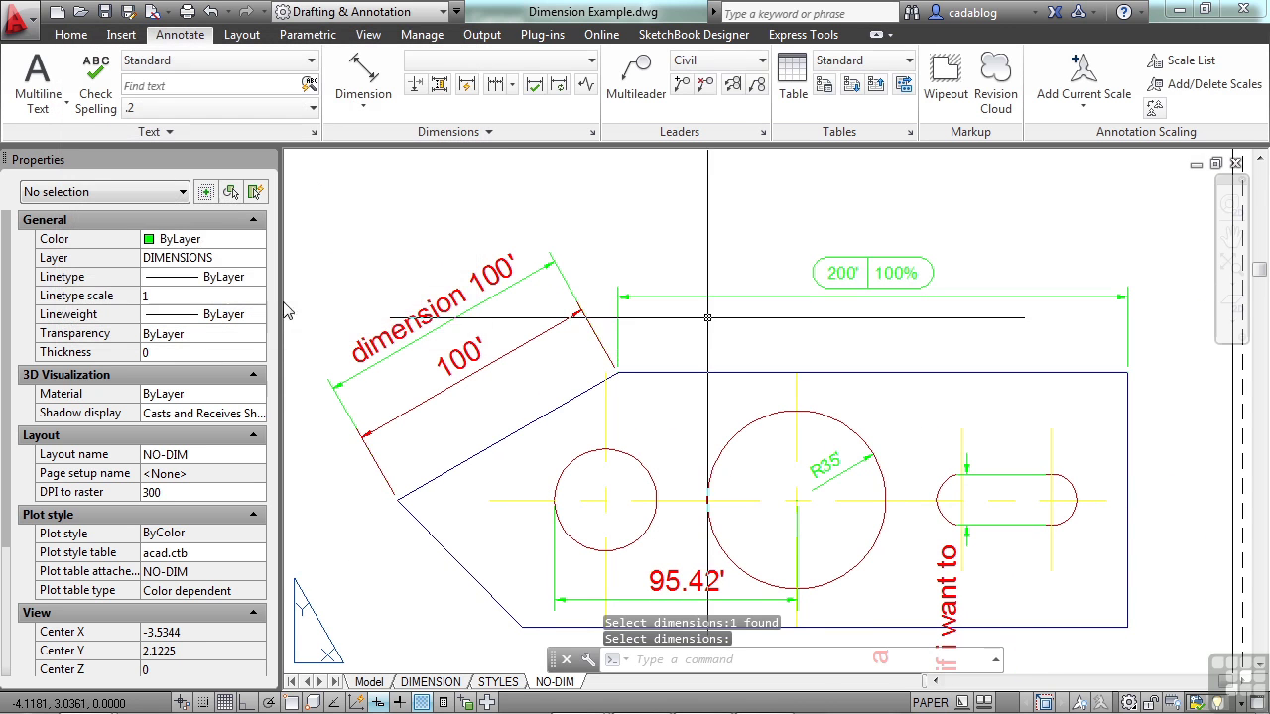
Chain continued dimensions 25.32, 56.64, 84.89 and 57.58' up the right side
{"action": "left_click", "coordinate": [512, 89]}
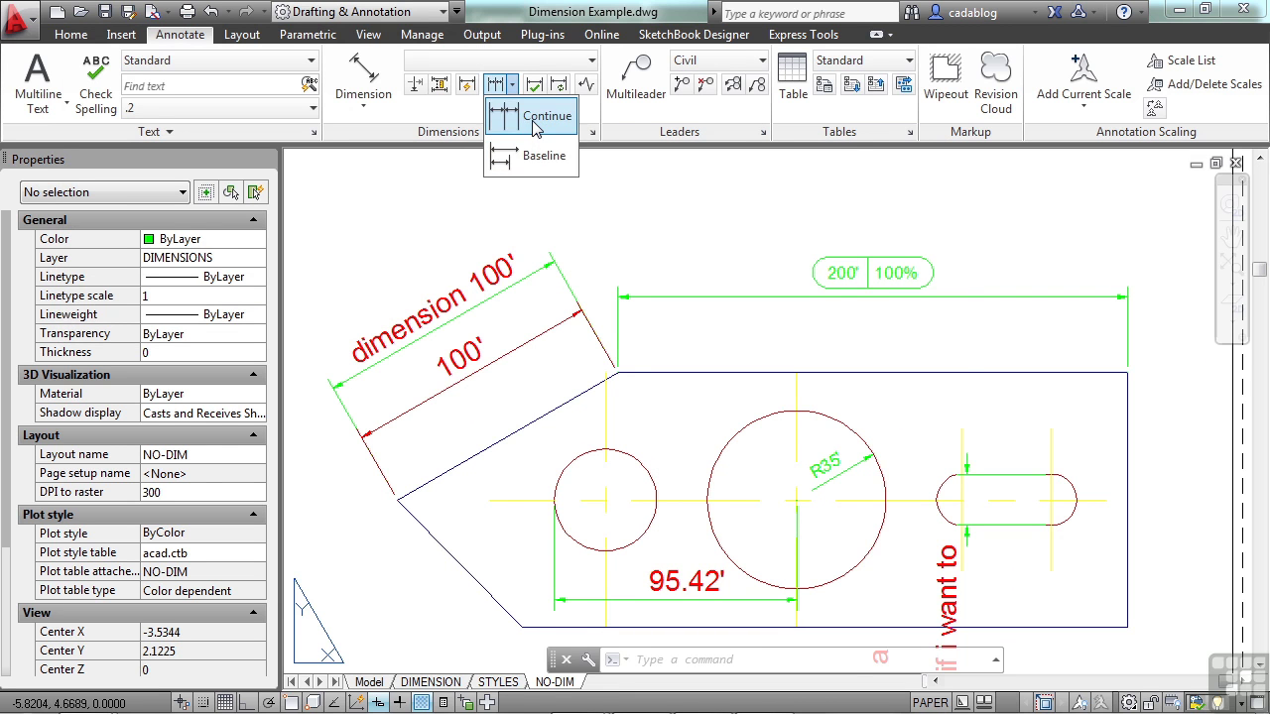
{"action": "left_click", "coordinate": [533, 123]}
{"action": "scroll", "coordinate": [575, 228], "scroll_direction": "down", "scroll_amount": 2}
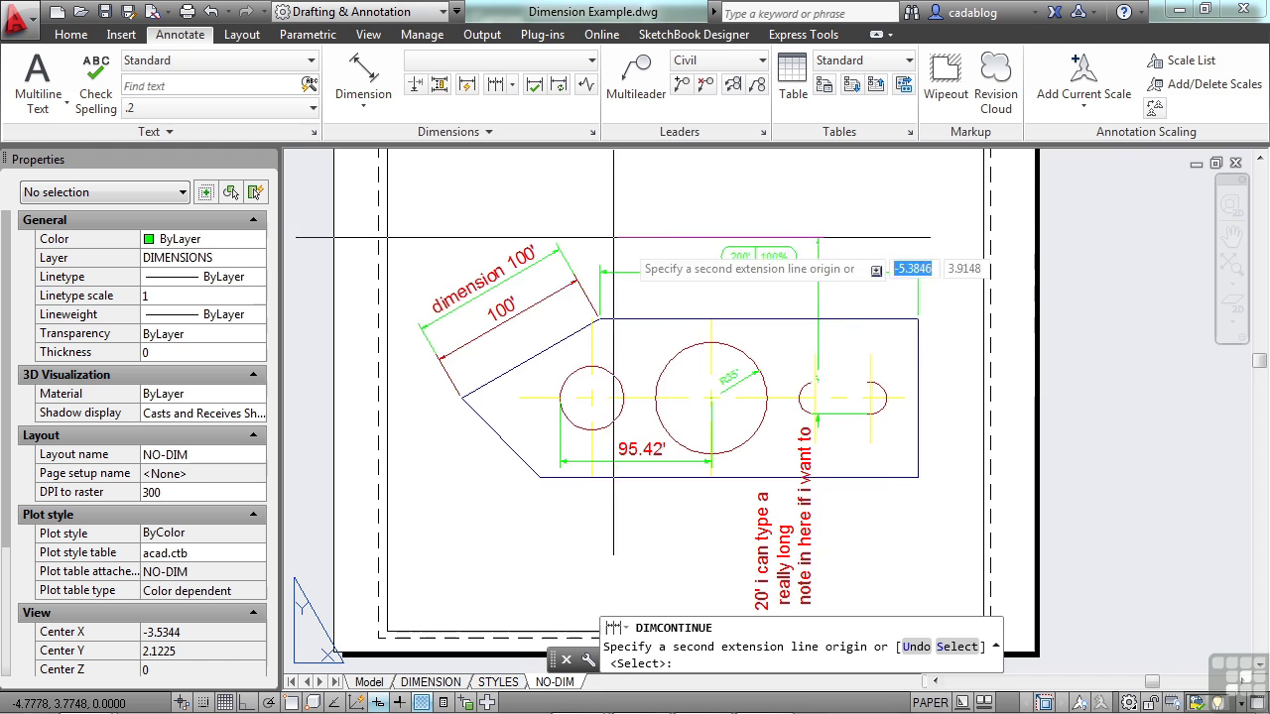
{"action": "scroll", "coordinate": [819, 399], "scroll_direction": "up", "scroll_amount": 4}
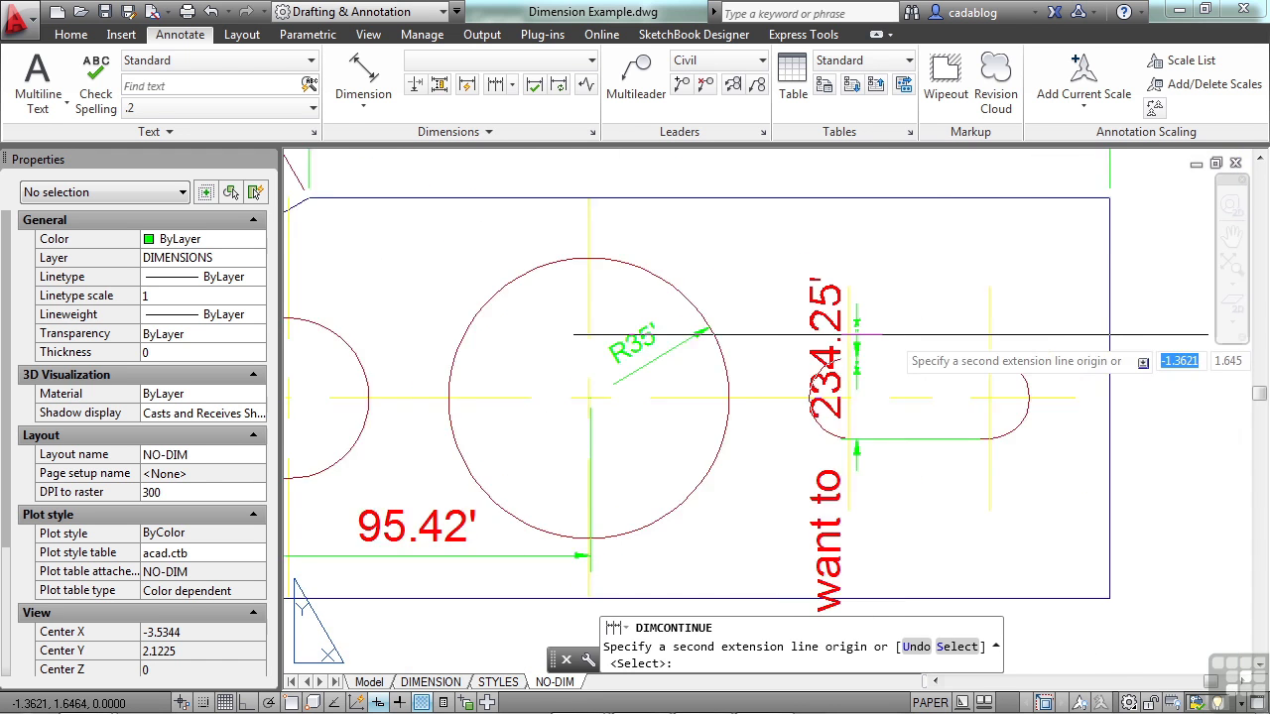
{"action": "scroll", "coordinate": [856, 336], "scroll_direction": "down", "scroll_amount": 2}
{"action": "left_click", "coordinate": [886, 266]}
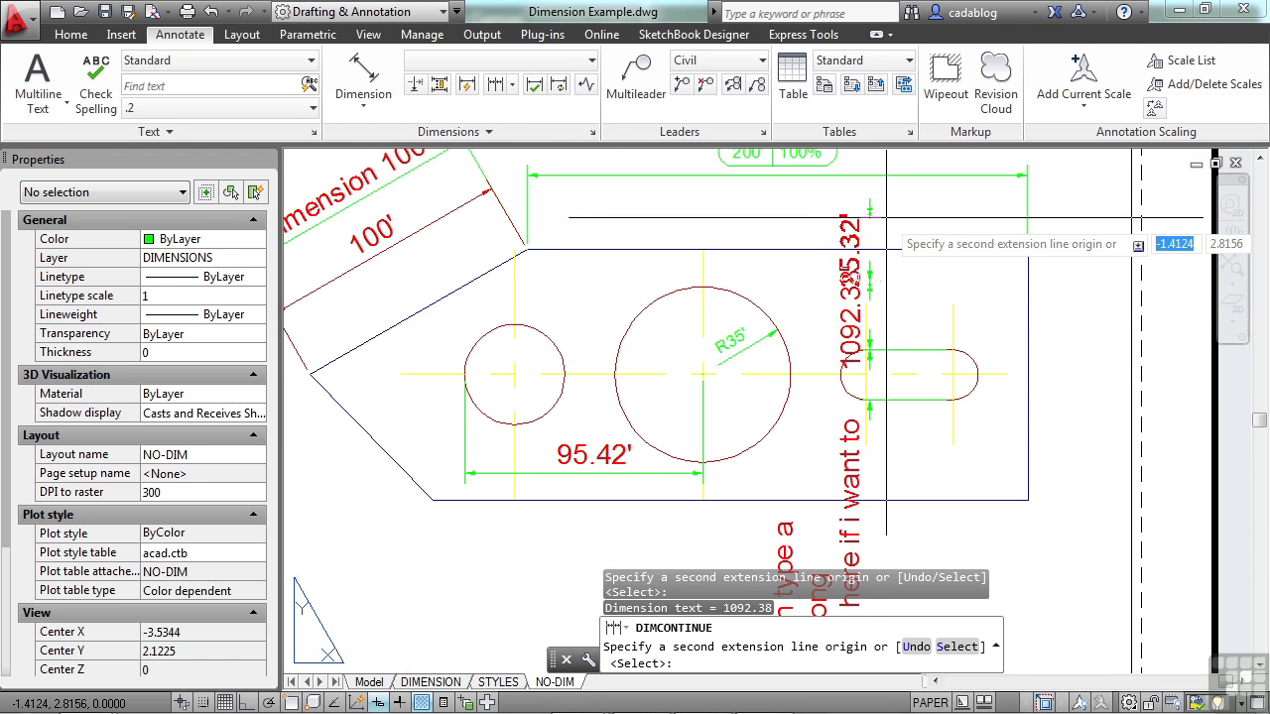
{"action": "left_click", "coordinate": [886, 217]}
{"action": "middle_click_drag", "start_coordinate": [886, 216], "coordinate": [877, 317]}
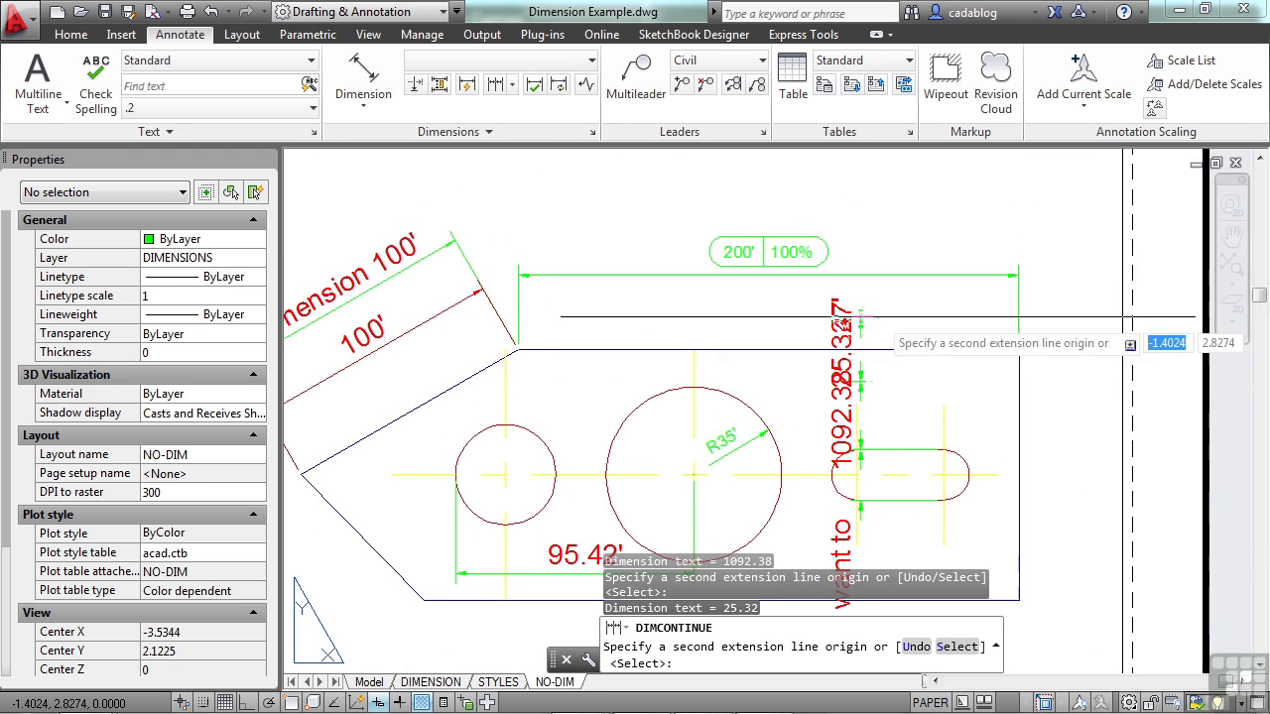
{"action": "left_click", "coordinate": [876, 176]}
{"action": "scroll", "coordinate": [873, 288], "scroll_direction": "down", "scroll_amount": 3}
{"action": "left_click", "coordinate": [870, 298]}
{"action": "left_click", "coordinate": [870, 210]}
{"action": "scroll", "coordinate": [873, 228], "scroll_direction": "down", "scroll_amount": 3}
{"action": "key", "text": "Return"}
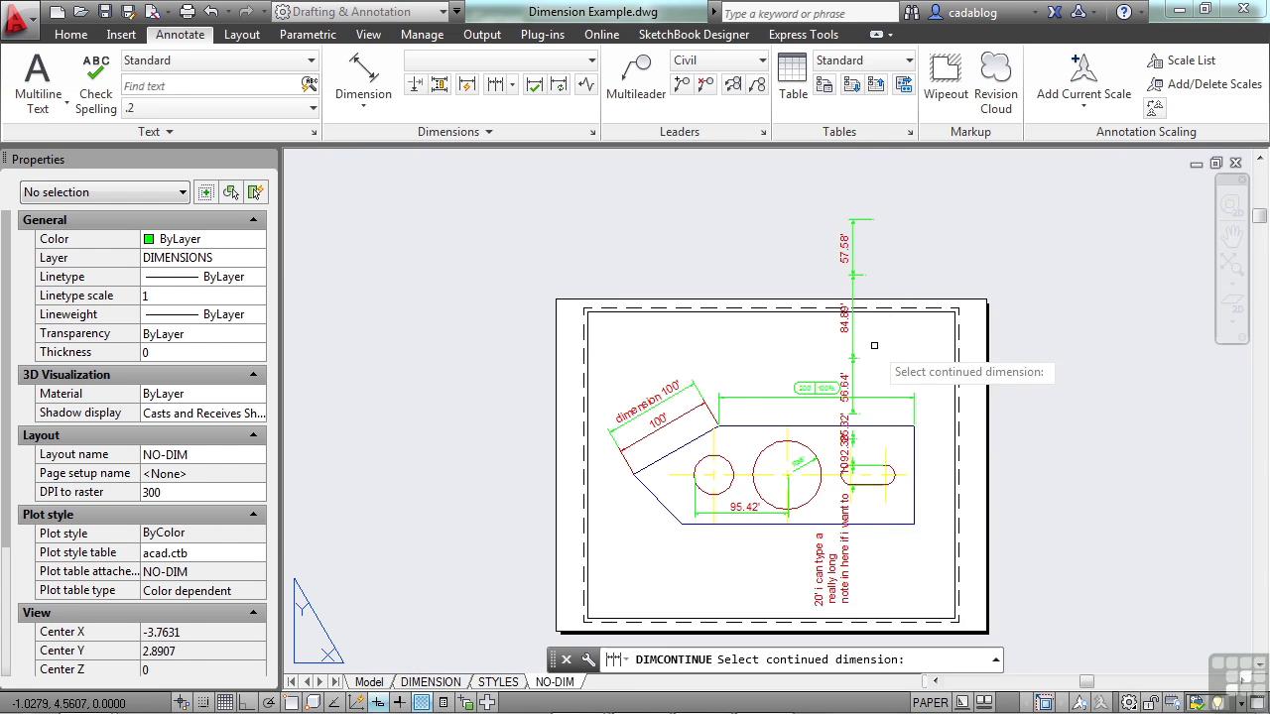
Continue from the angled 100' dimension with 36.87' and 22.71' dimensions
{"action": "middle_click_drag", "start_coordinate": [781, 381], "coordinate": [792, 233]}
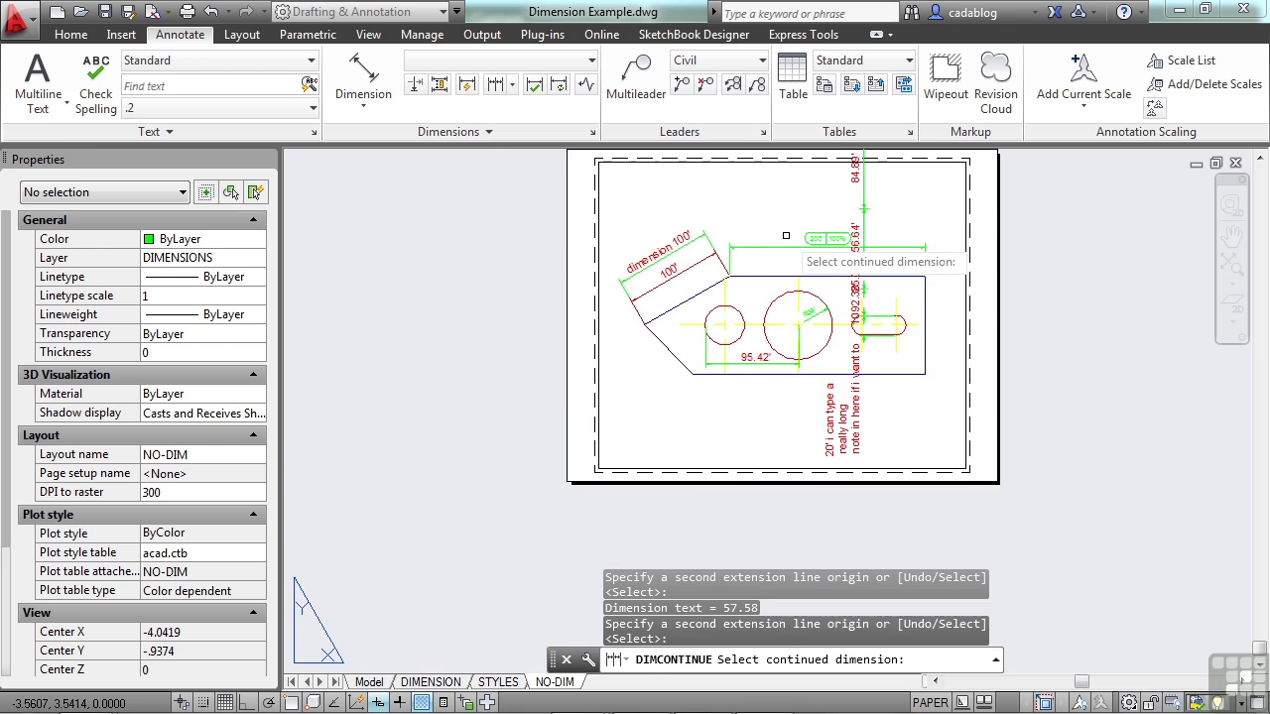
{"action": "left_click", "coordinate": [785, 239]}
{"action": "scroll", "coordinate": [910, 181], "scroll_direction": "down", "scroll_amount": 2}
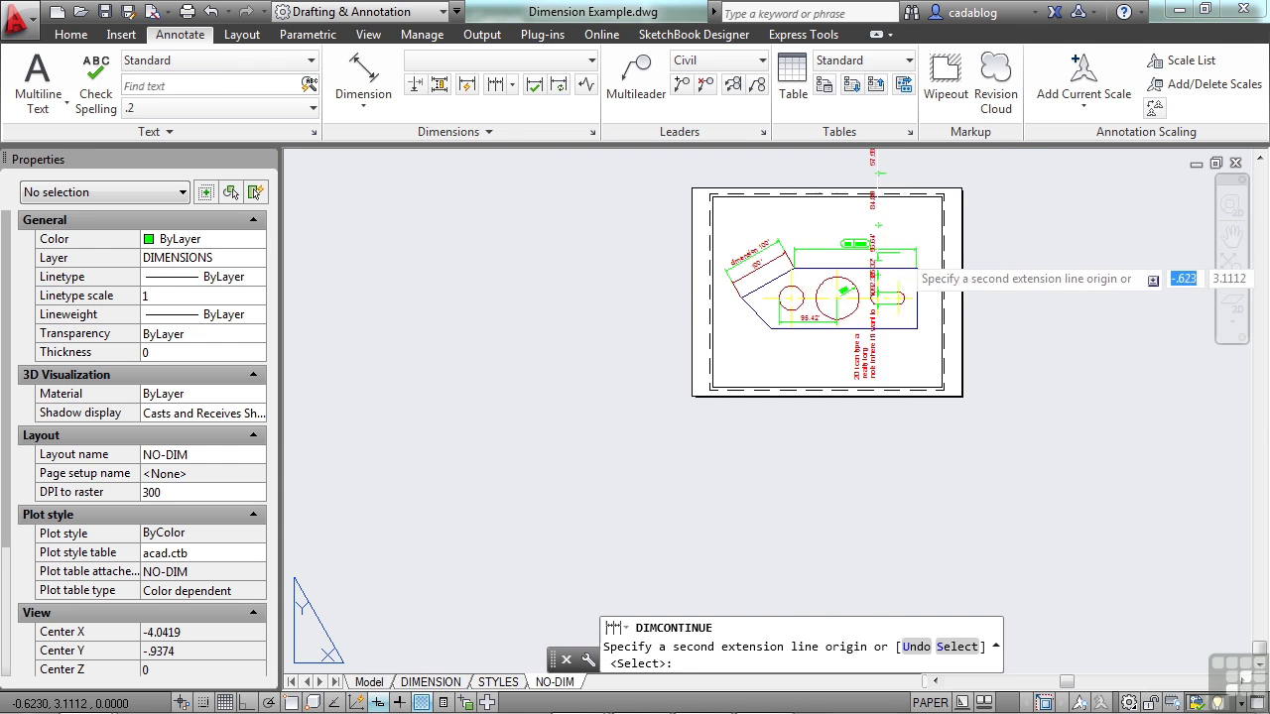
{"action": "scroll", "coordinate": [842, 219], "scroll_direction": "up", "scroll_amount": 4}
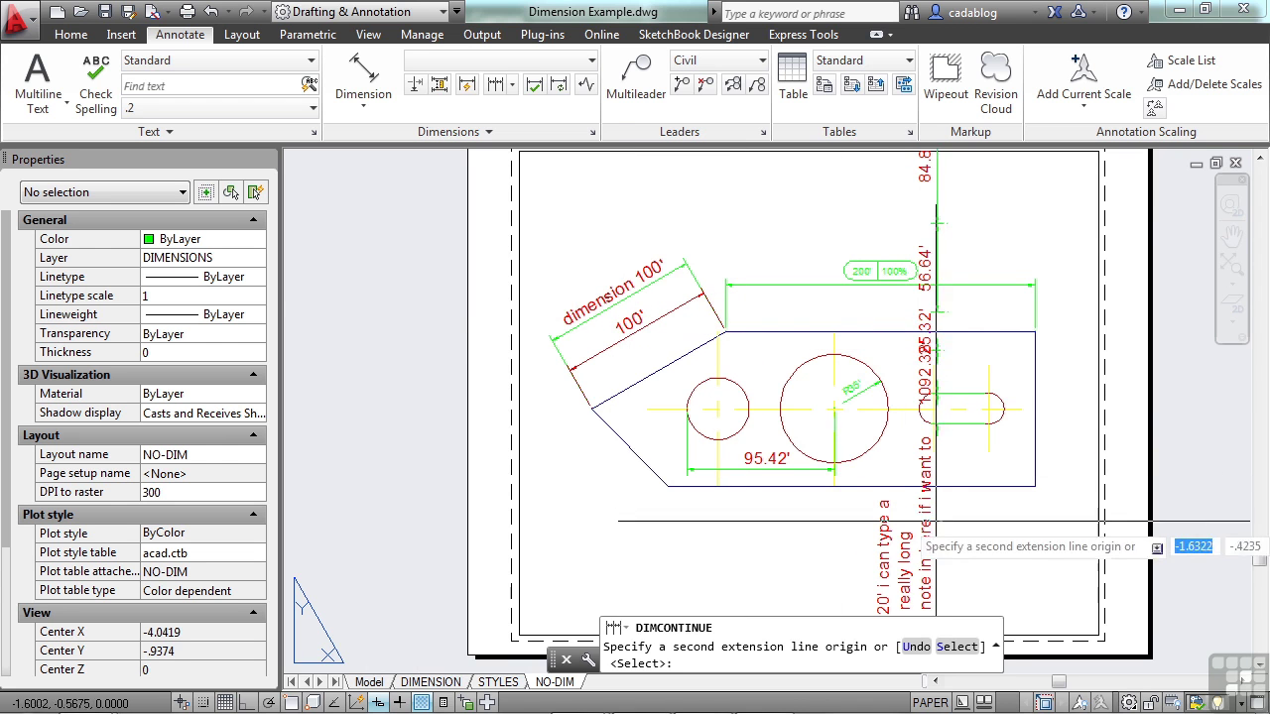
{"action": "left_click", "coordinate": [955, 647]}
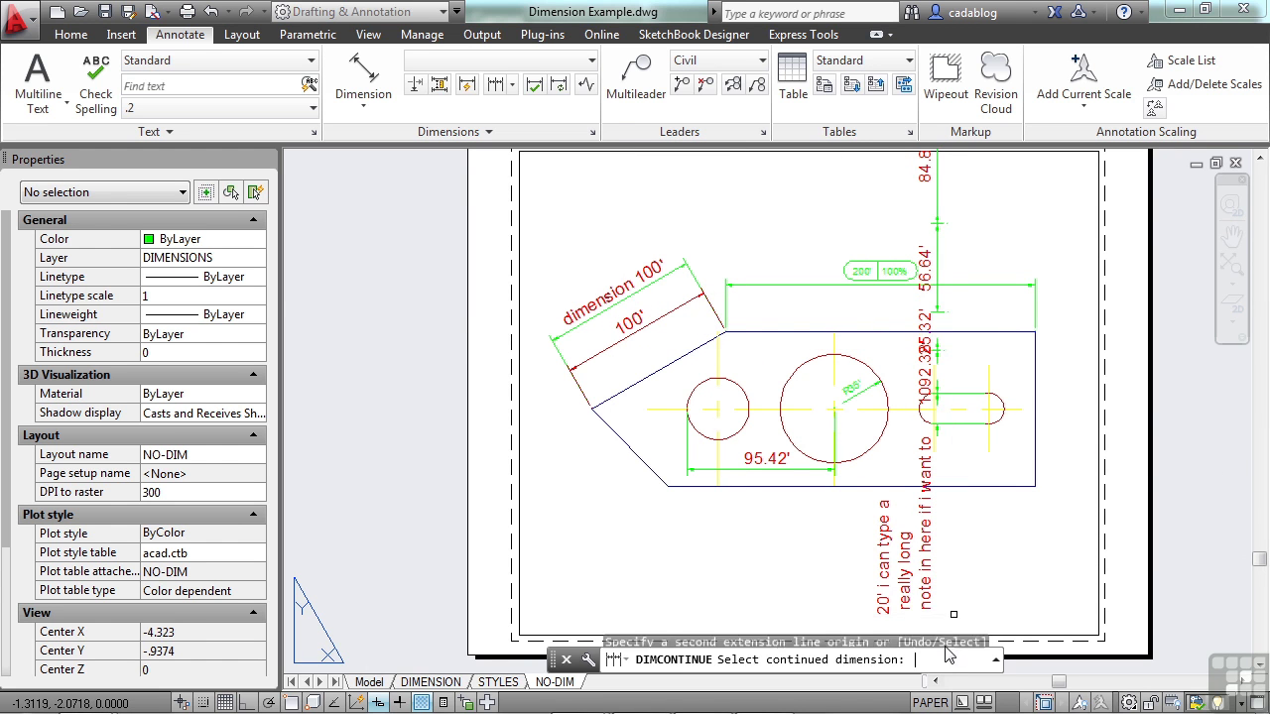
{"action": "left_click", "coordinate": [694, 276]}
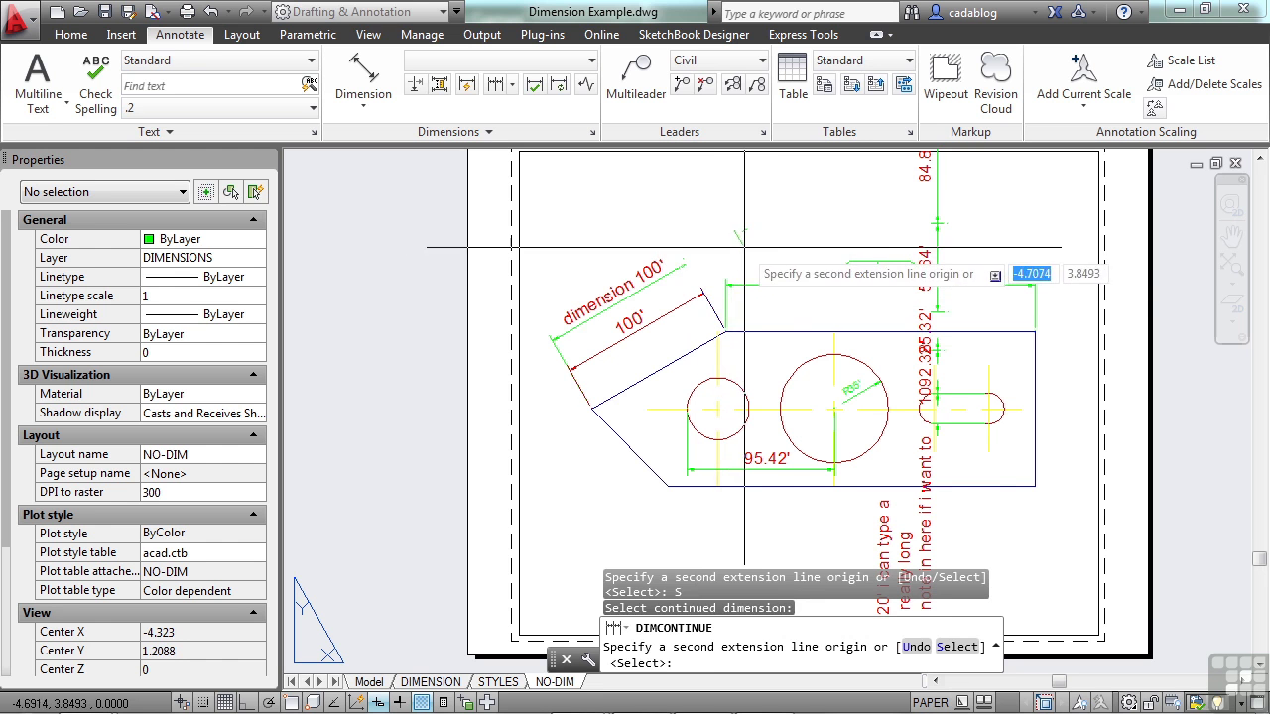
{"action": "left_click", "coordinate": [800, 226]}
{"action": "left_click", "coordinate": [833, 214]}
{"action": "key", "text": "Return"}
{"action": "key", "text": "Return"}
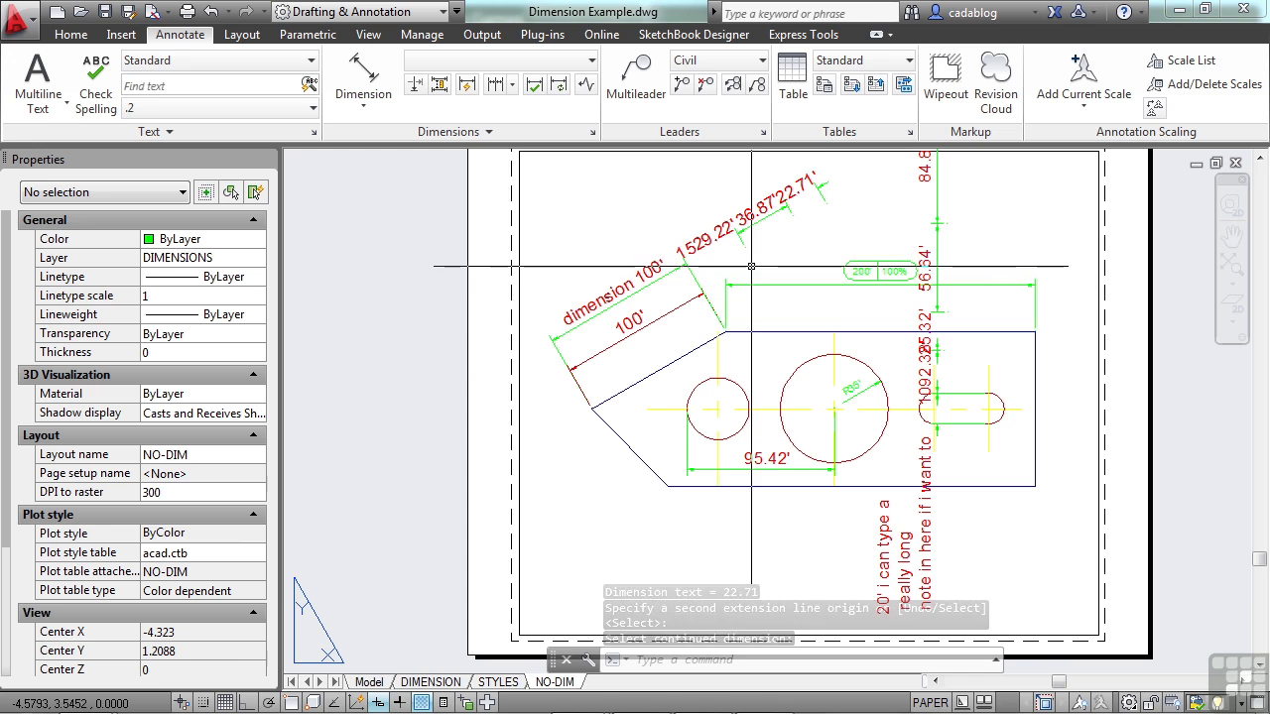
{"action": "left_click", "coordinate": [513, 87]}
Stack baseline dimensions 40.8', 37.98' and 41.6' off the 95.42' dimension
{"action": "left_click", "coordinate": [537, 158]}
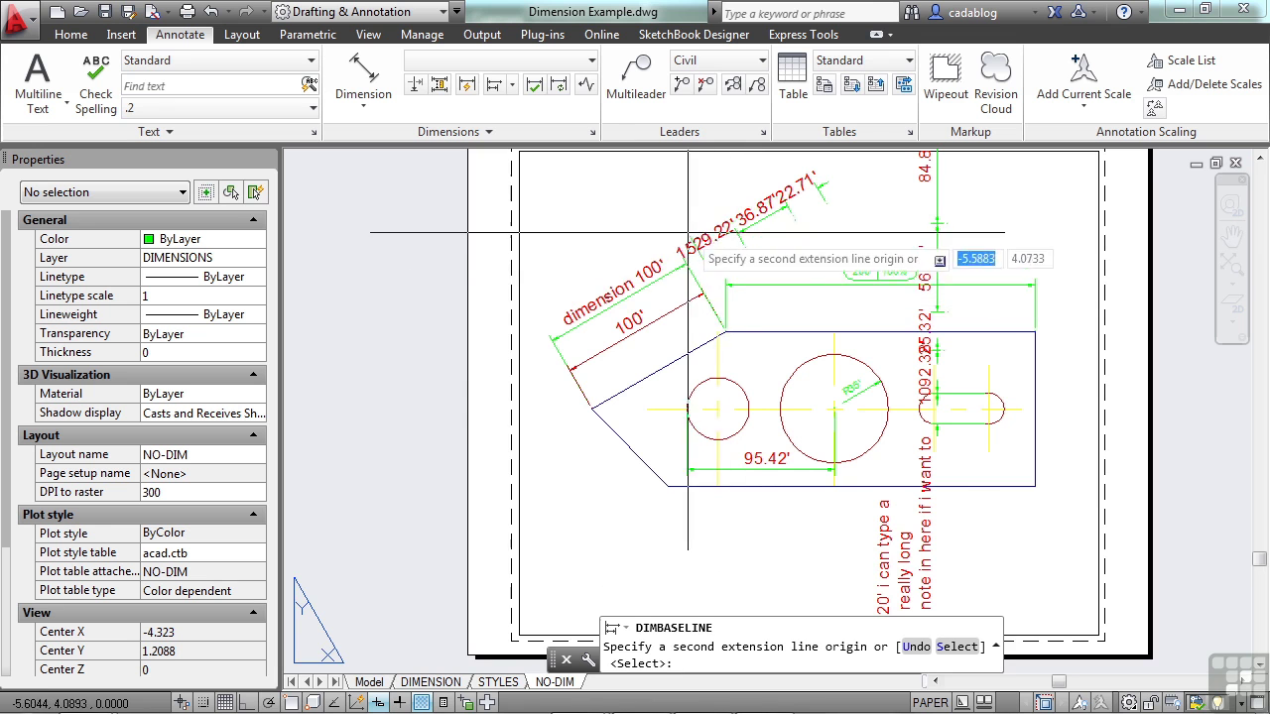
{"action": "middle_click_drag", "start_coordinate": [734, 272], "coordinate": [856, 382]}
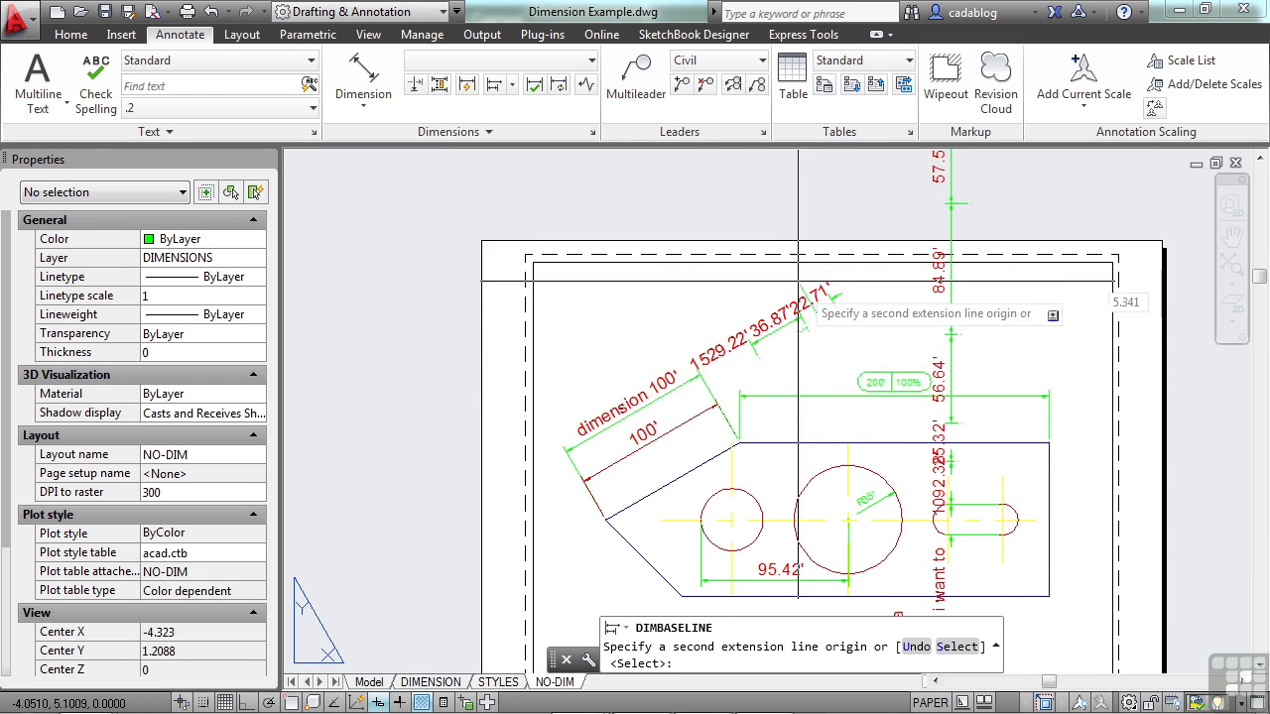
{"action": "left_click", "coordinate": [954, 646]}
{"action": "scroll", "coordinate": [862, 303], "scroll_direction": "up", "scroll_amount": 3}
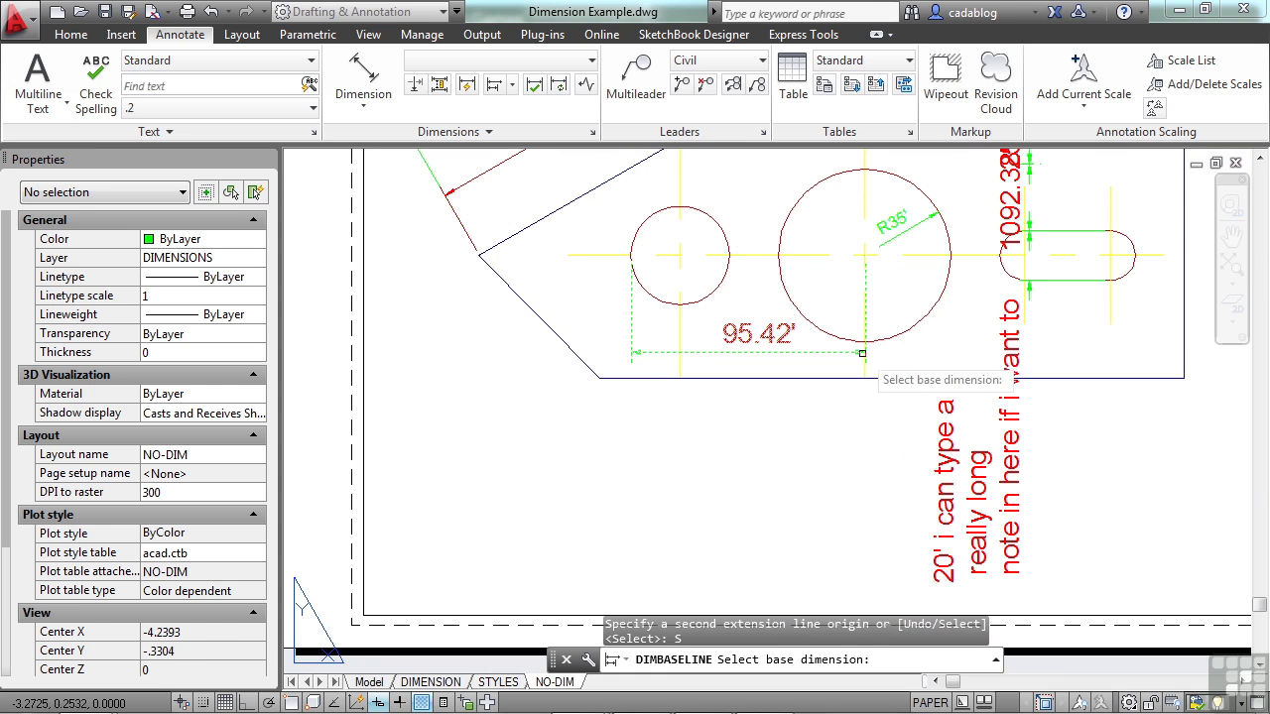
{"action": "left_click", "coordinate": [865, 327]}
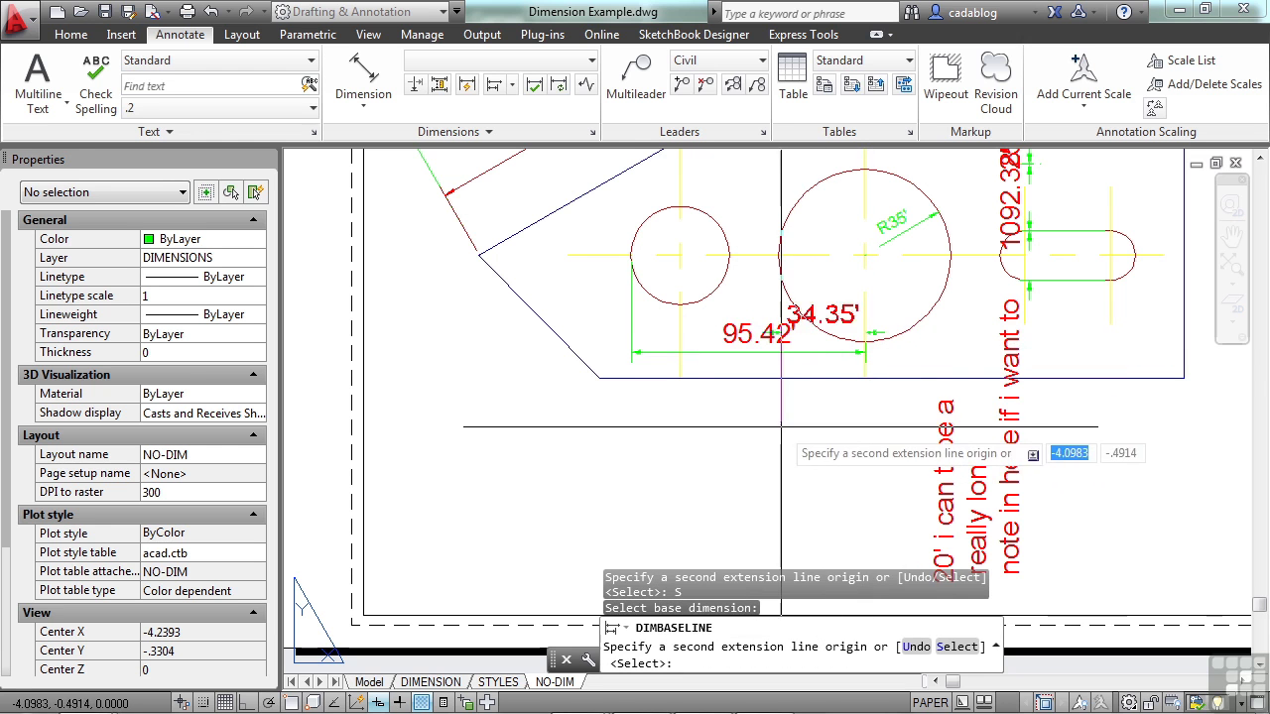
{"action": "left_click", "coordinate": [765, 387]}
{"action": "left_click", "coordinate": [773, 297]}
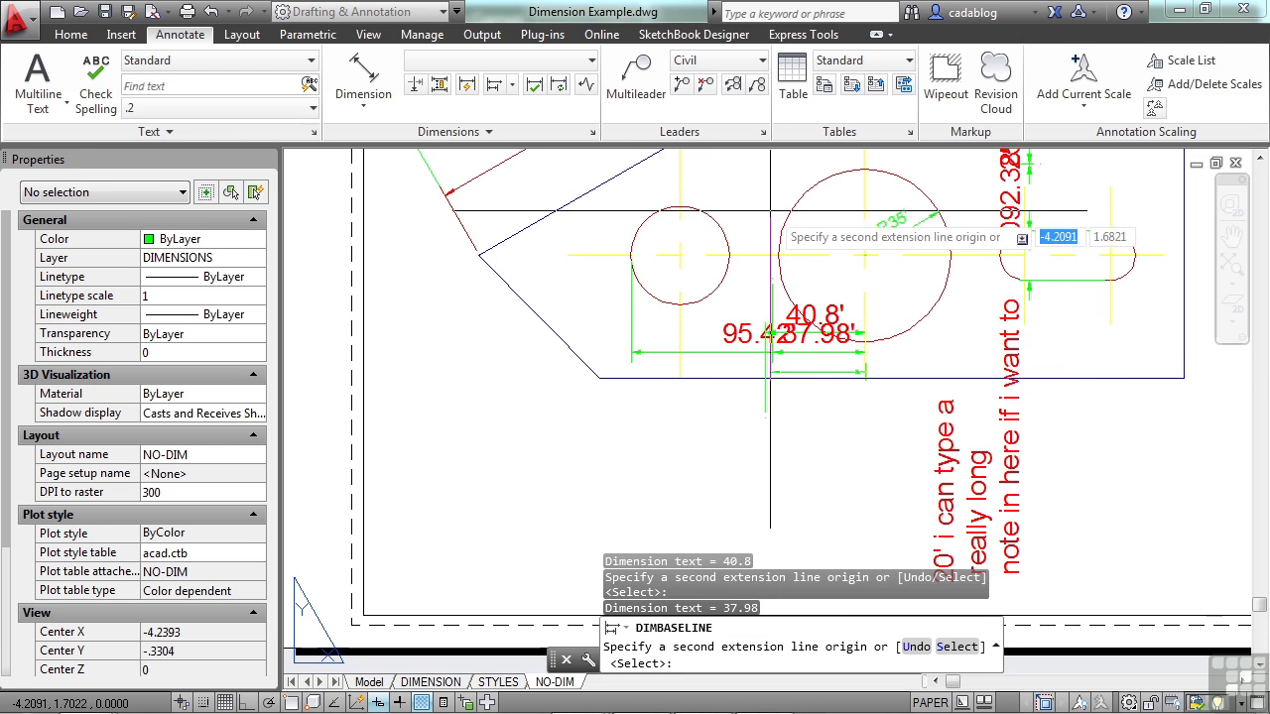
{"action": "left_click", "coordinate": [764, 200]}
{"action": "key", "text": "Return"}
{"action": "scroll", "coordinate": [729, 309], "scroll_direction": "down", "scroll_amount": 2}
{"action": "middle_click_drag", "start_coordinate": [729, 301], "coordinate": [729, 360]}
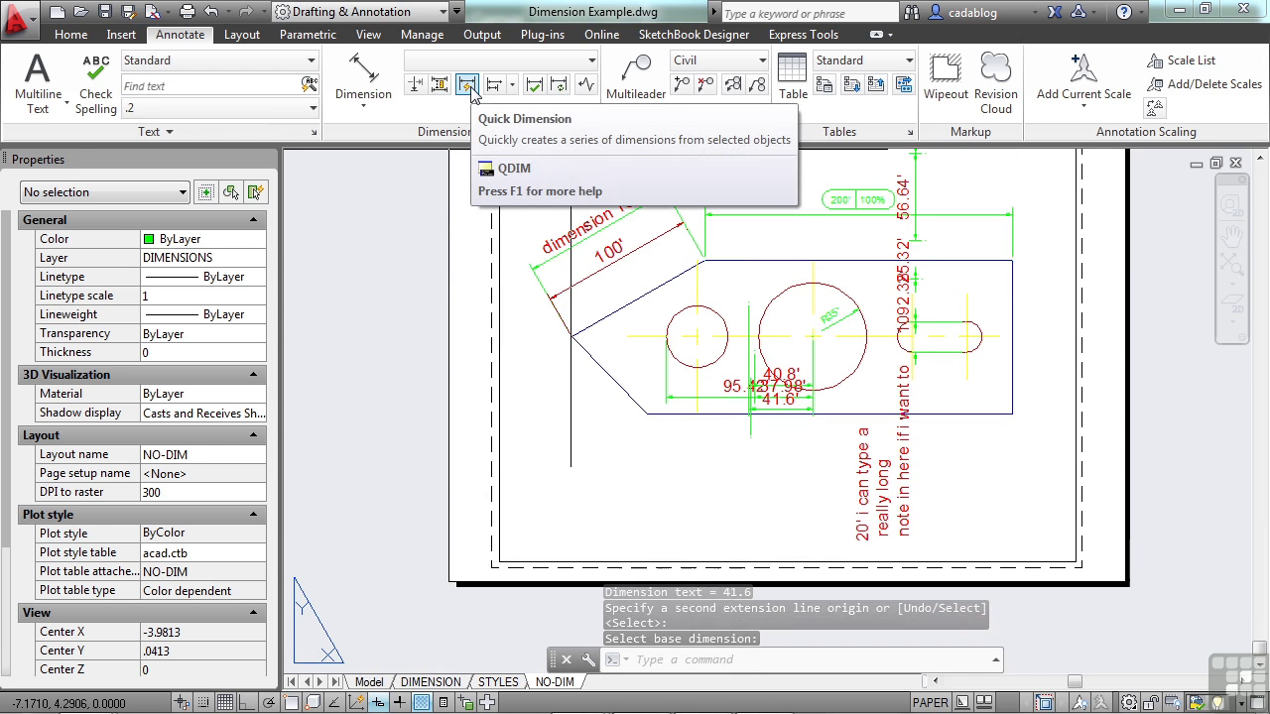
Attempt a quick dimension on the lower-left outline from paper space
{"action": "left_click", "coordinate": [467, 86]}
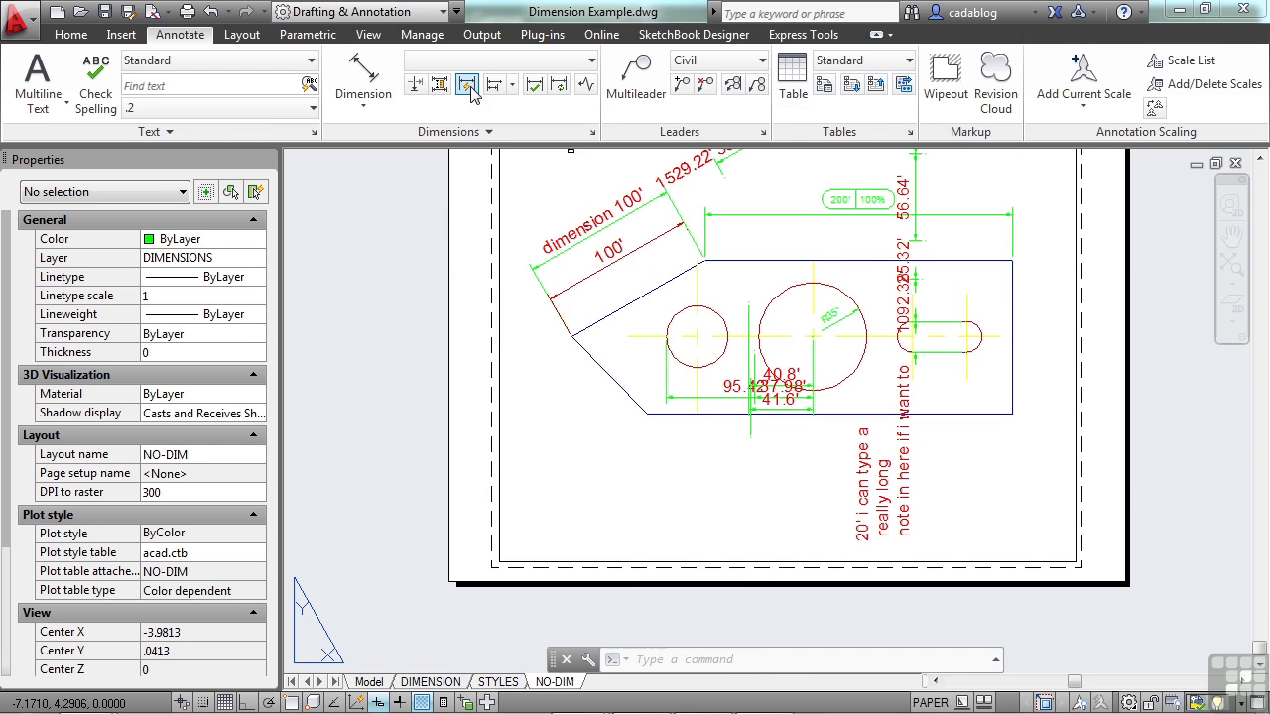
{"action": "left_click", "coordinate": [663, 287]}
{"action": "left_click", "coordinate": [635, 367]}
{"action": "left_click", "coordinate": [619, 362]}
{"action": "left_click", "coordinate": [596, 385]}
{"action": "key", "text": "Return"}
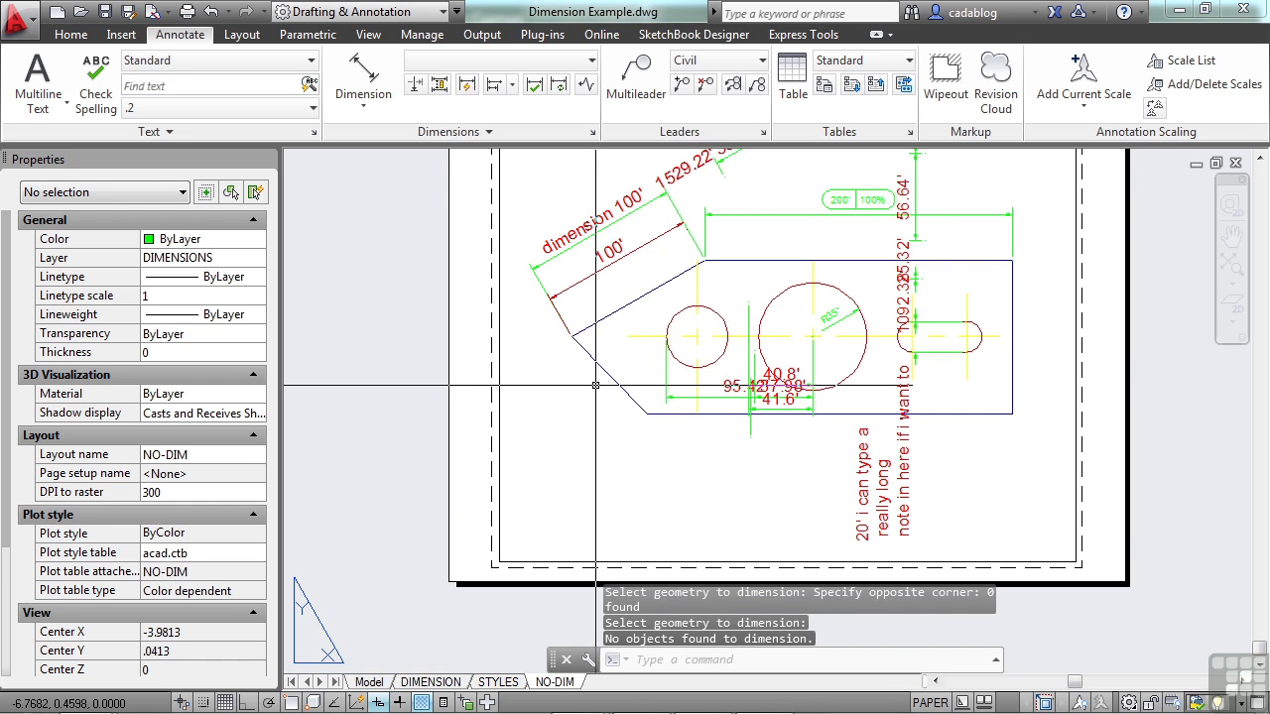
Quick-dimension two lower-left outline edges inside the viewport, then go back to paper space
{"action": "double_click", "coordinate": [589, 389]}
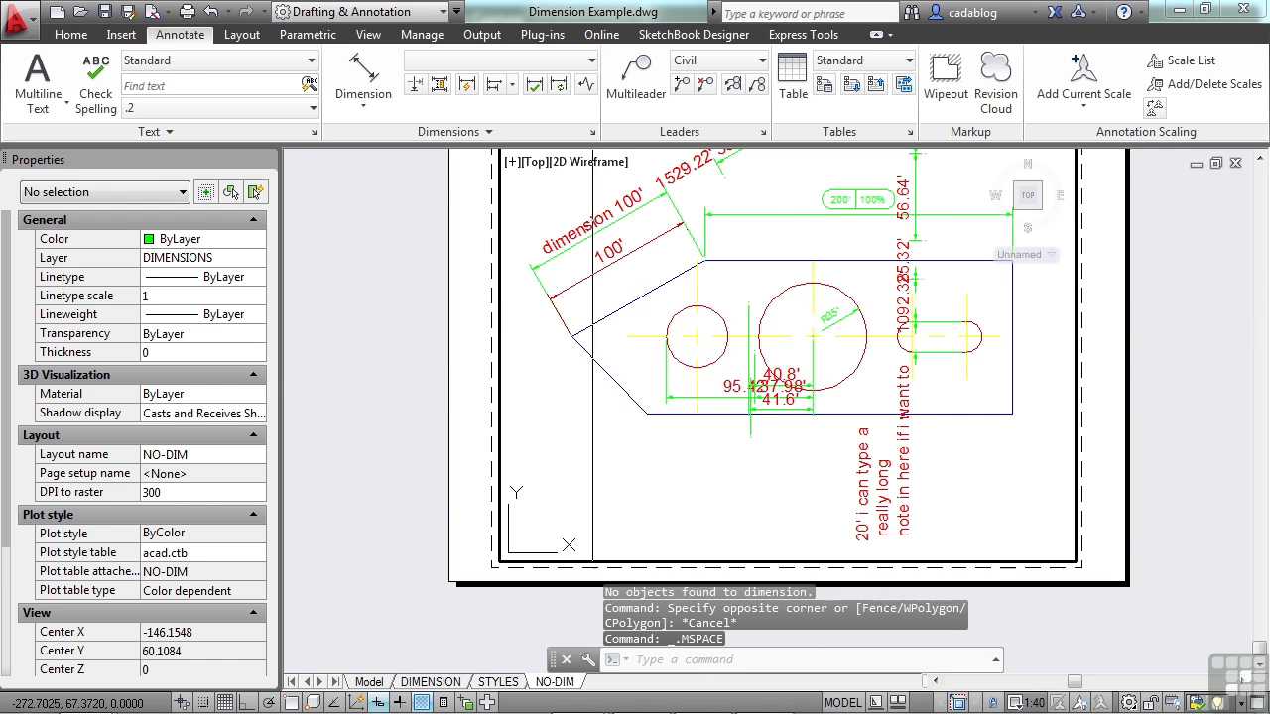
{"action": "left_click", "coordinate": [468, 85]}
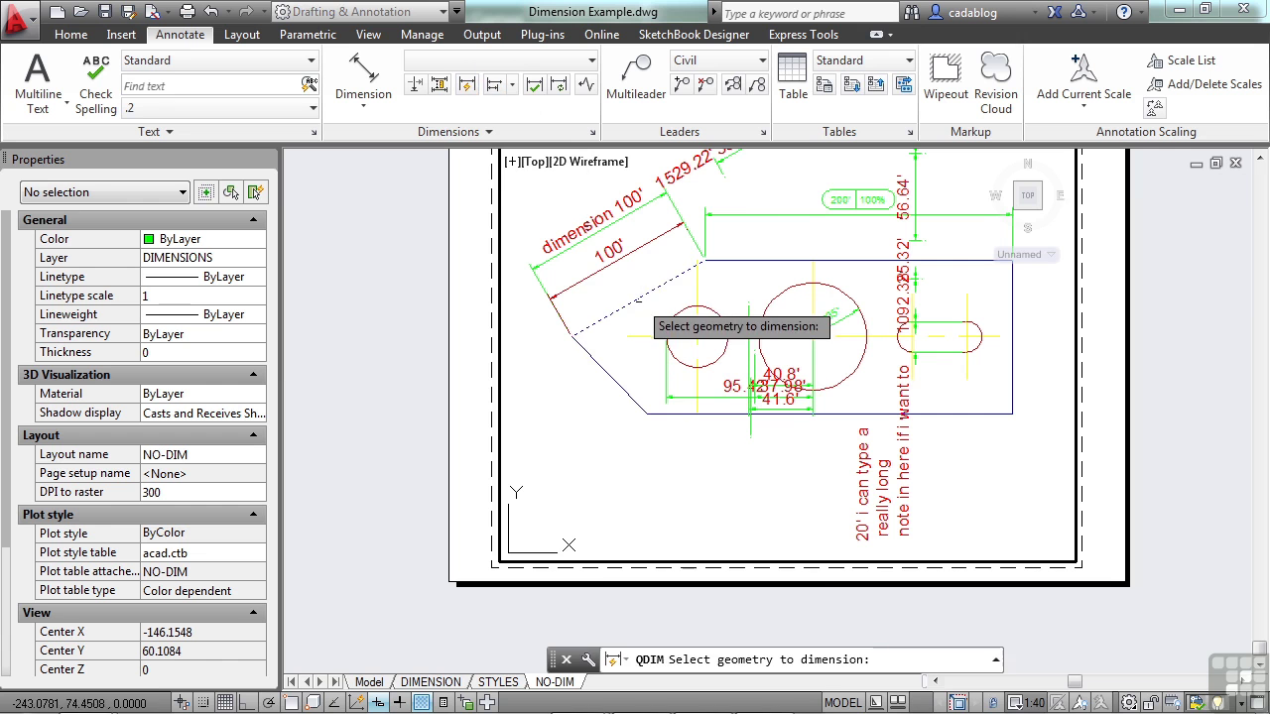
{"action": "left_click", "coordinate": [604, 375]}
{"action": "left_click", "coordinate": [599, 385]}
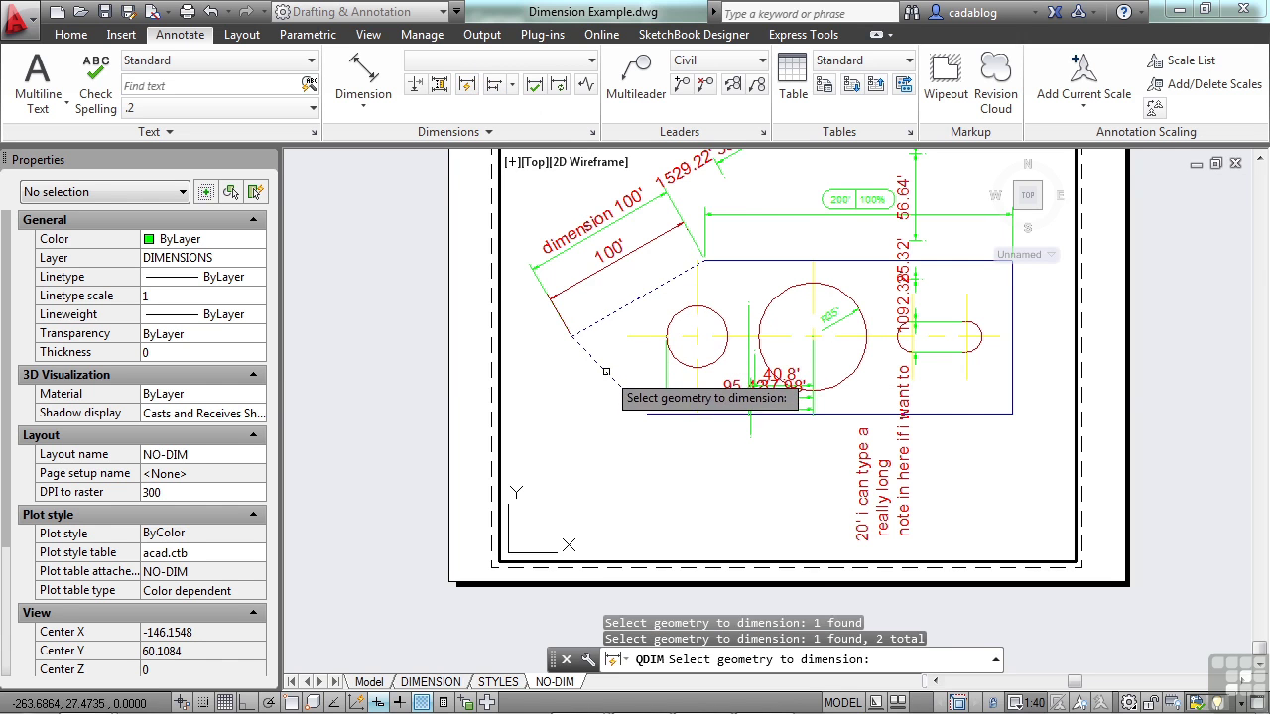
{"action": "key", "text": "Return"}
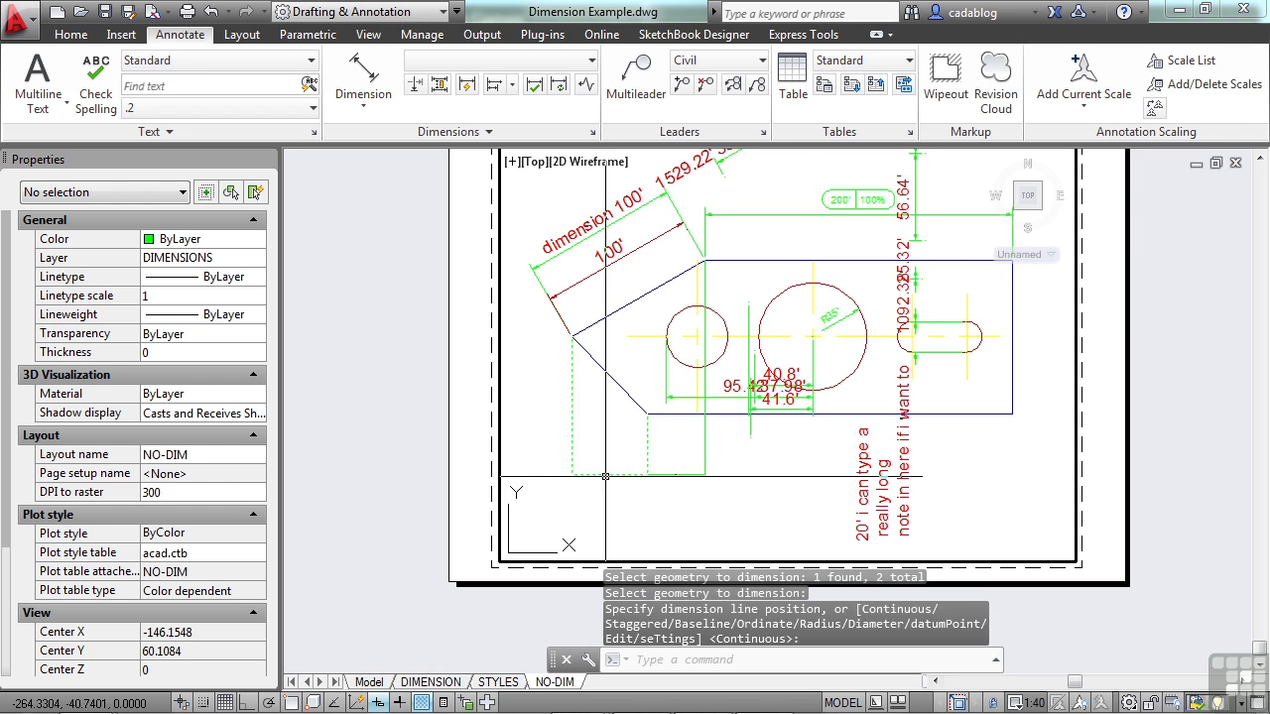
{"action": "scroll", "coordinate": [599, 501], "scroll_direction": "up", "scroll_amount": 5}
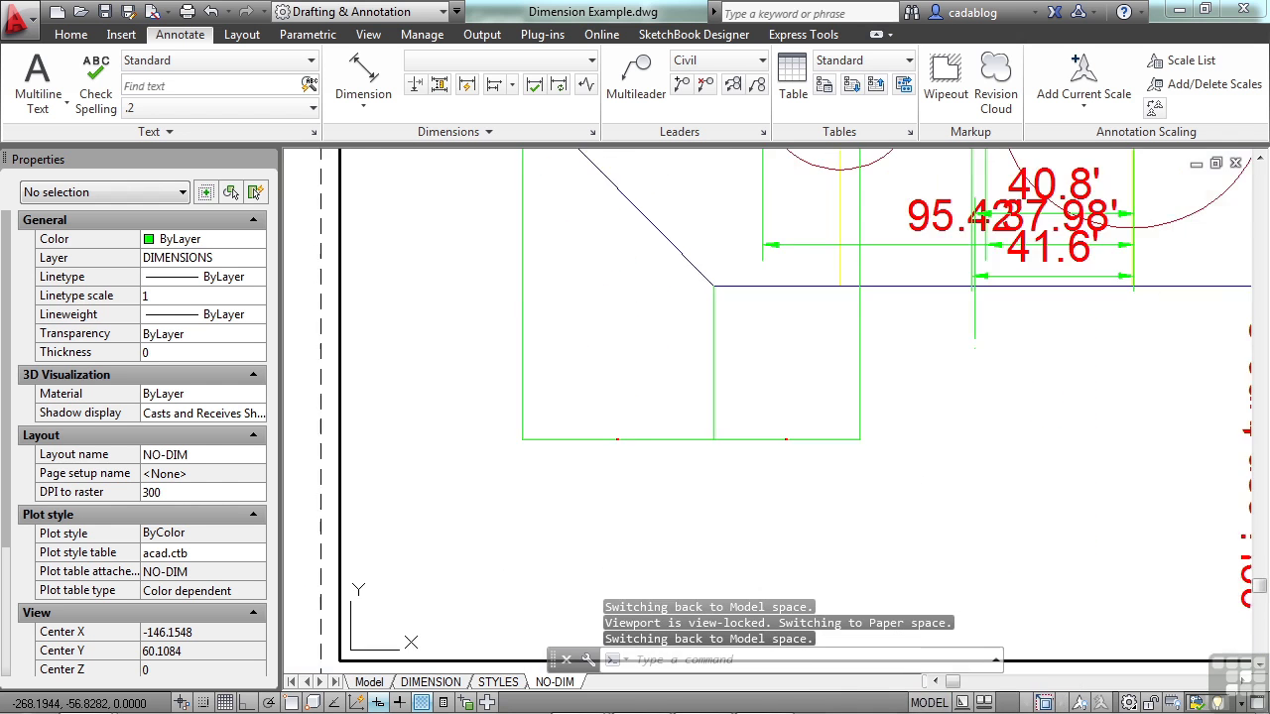
{"action": "middle_click_drag", "start_coordinate": [731, 236], "coordinate": [682, 386]}
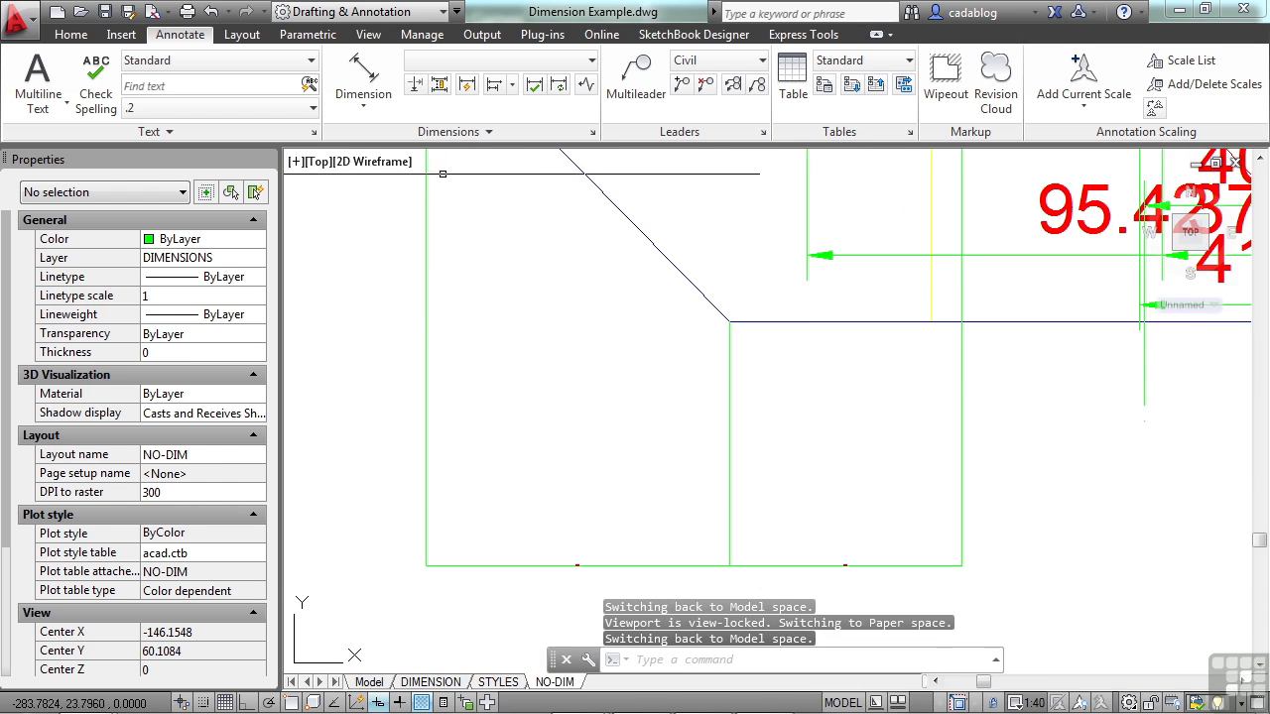
{"action": "scroll", "coordinate": [671, 388], "scroll_direction": "down", "scroll_amount": 3}
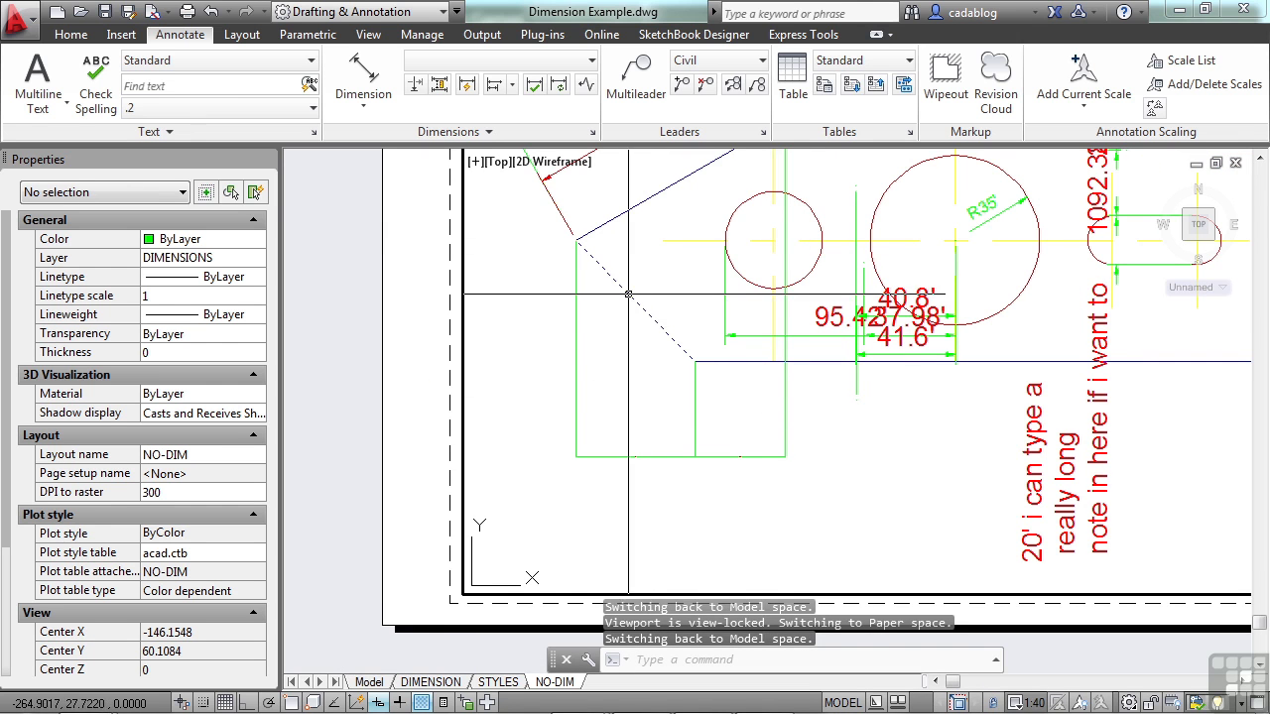
{"action": "double_click", "coordinate": [408, 266]}
Auto-space the 95.42' dimension using the 41.6' dimension as the base
{"action": "left_click", "coordinate": [441, 85]}
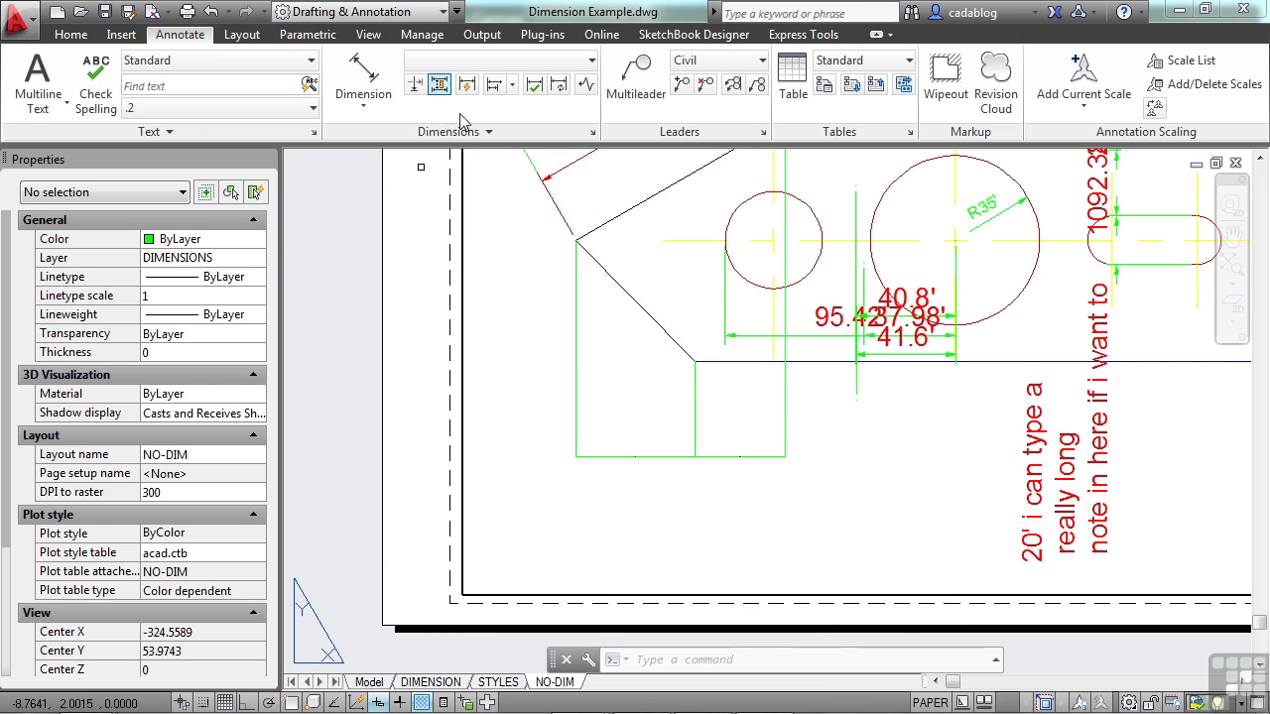
{"action": "left_click", "coordinate": [943, 335]}
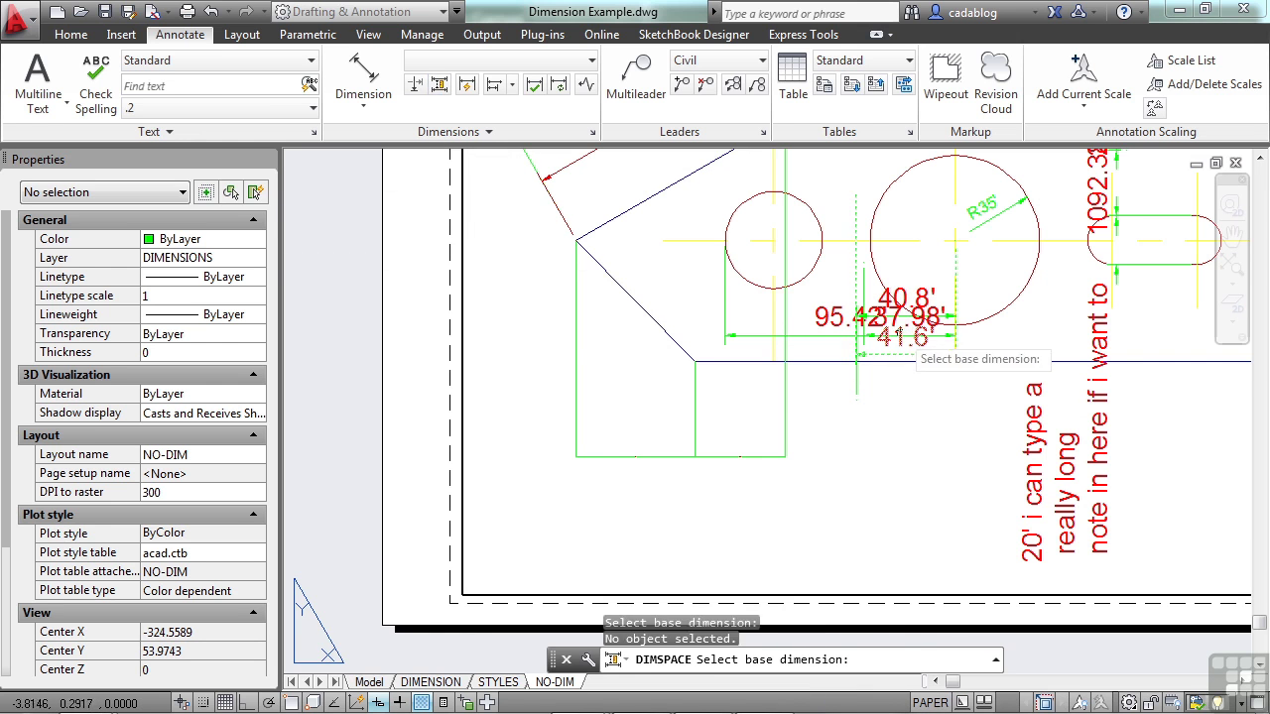
{"action": "left_click", "coordinate": [878, 345]}
{"action": "left_click", "coordinate": [845, 316]}
{"action": "left_click", "coordinate": [840, 328]}
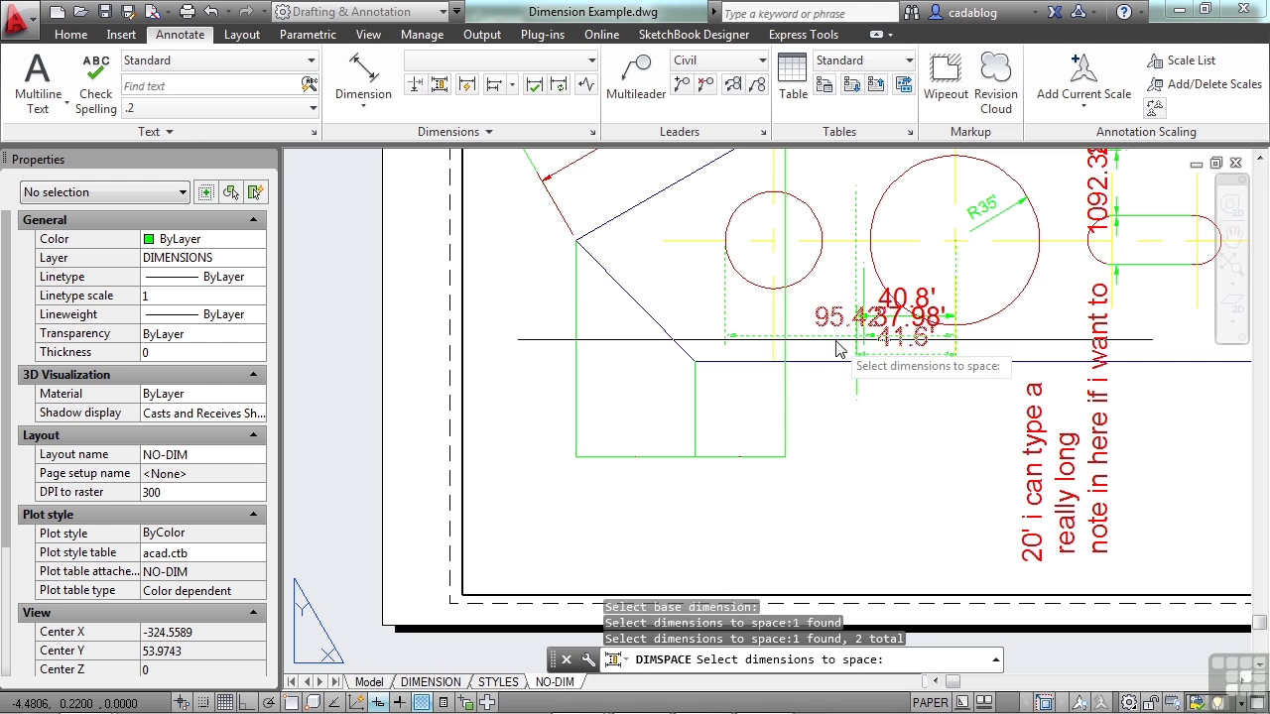
{"action": "key", "text": "Return"}
{"action": "left_click", "coordinate": [879, 393]}
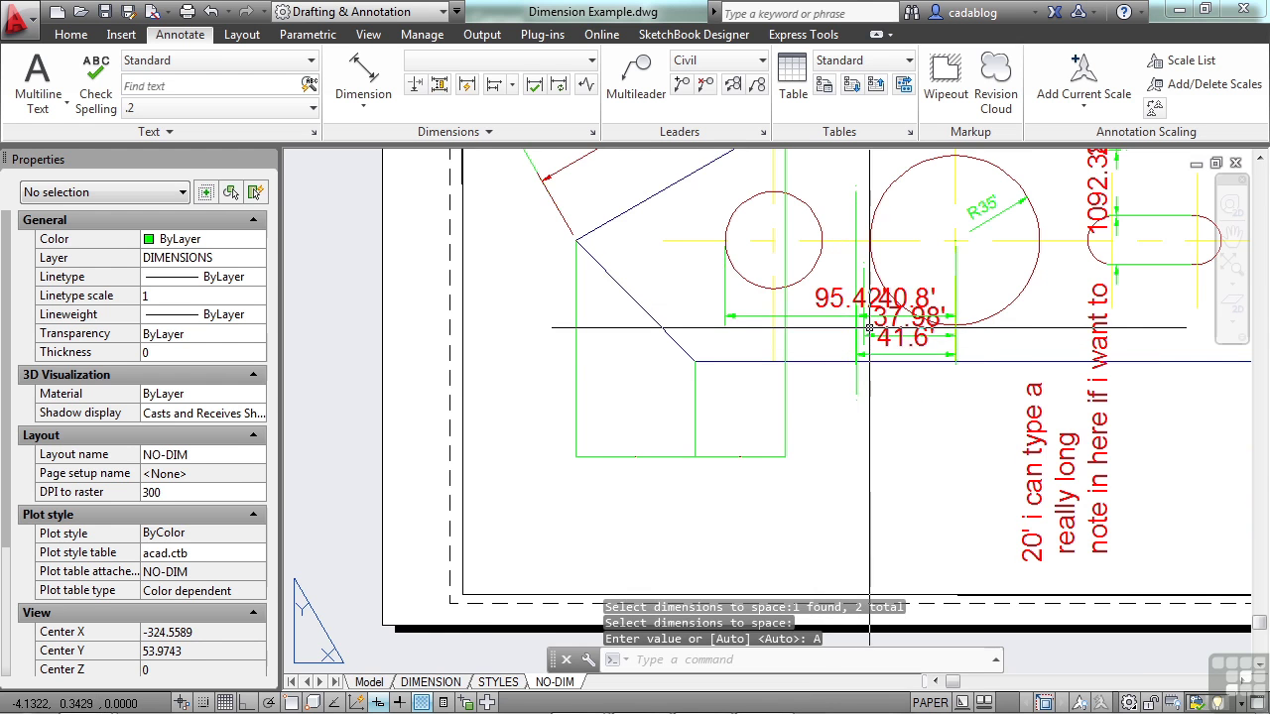
{"action": "scroll", "coordinate": [869, 327], "scroll_direction": "up", "scroll_amount": 4}
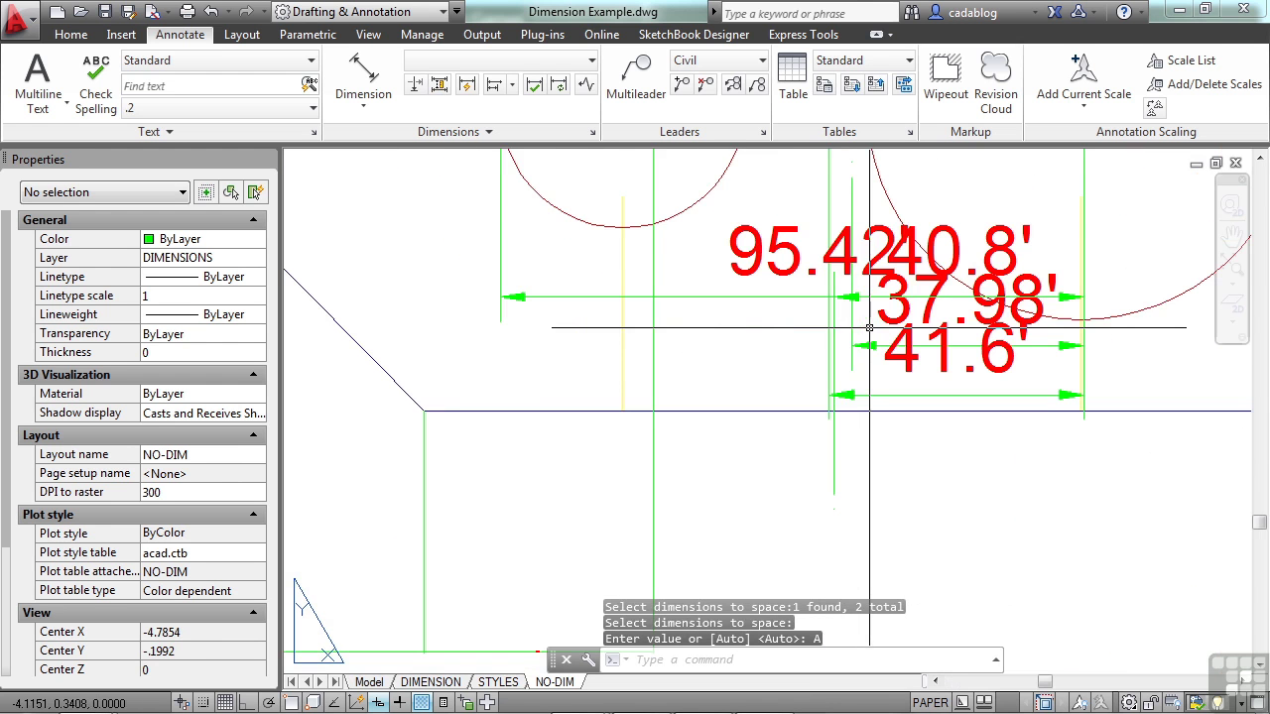
Auto-break the 95.42' dimension line where the other extension lines cross it
{"action": "left_click", "coordinate": [412, 84]}
{"action": "left_click", "coordinate": [414, 85]}
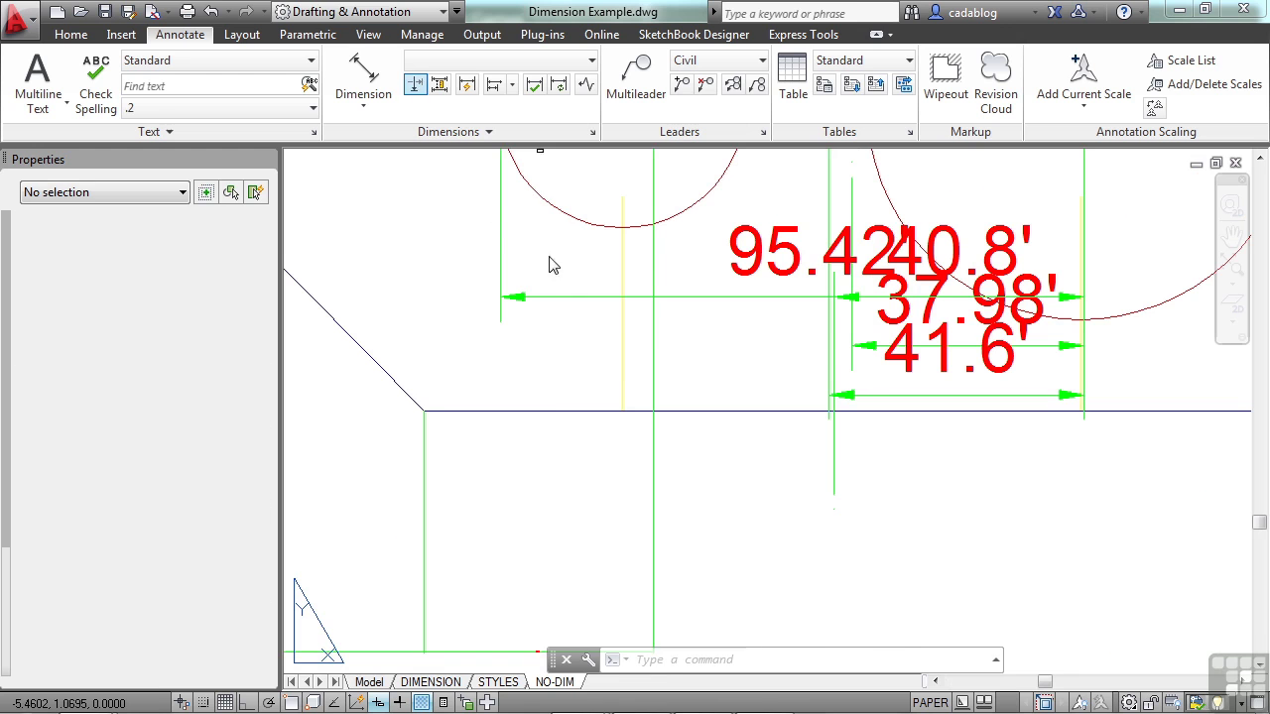
{"action": "left_click", "coordinate": [667, 296]}
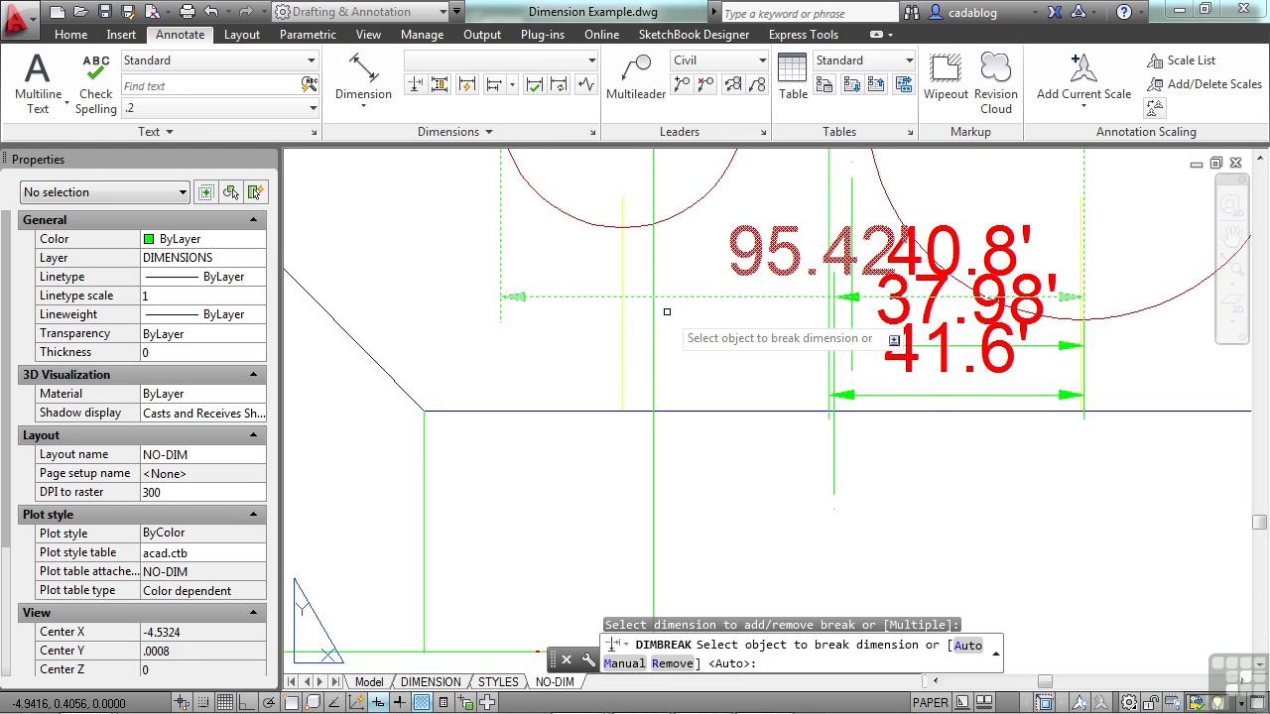
{"action": "left_click", "coordinate": [967, 646]}
{"action": "scroll", "coordinate": [858, 371], "scroll_direction": "up", "scroll_amount": 4}
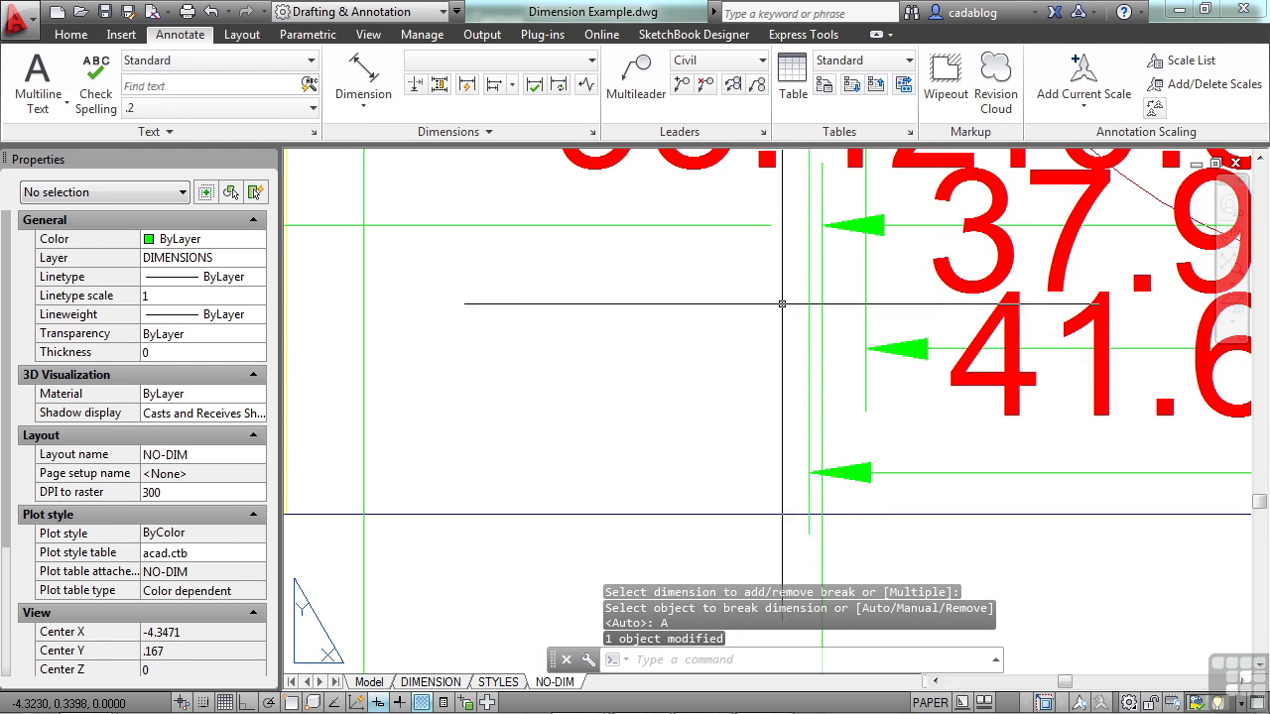
{"action": "scroll", "coordinate": [766, 309], "scroll_direction": "down", "scroll_amount": 6}
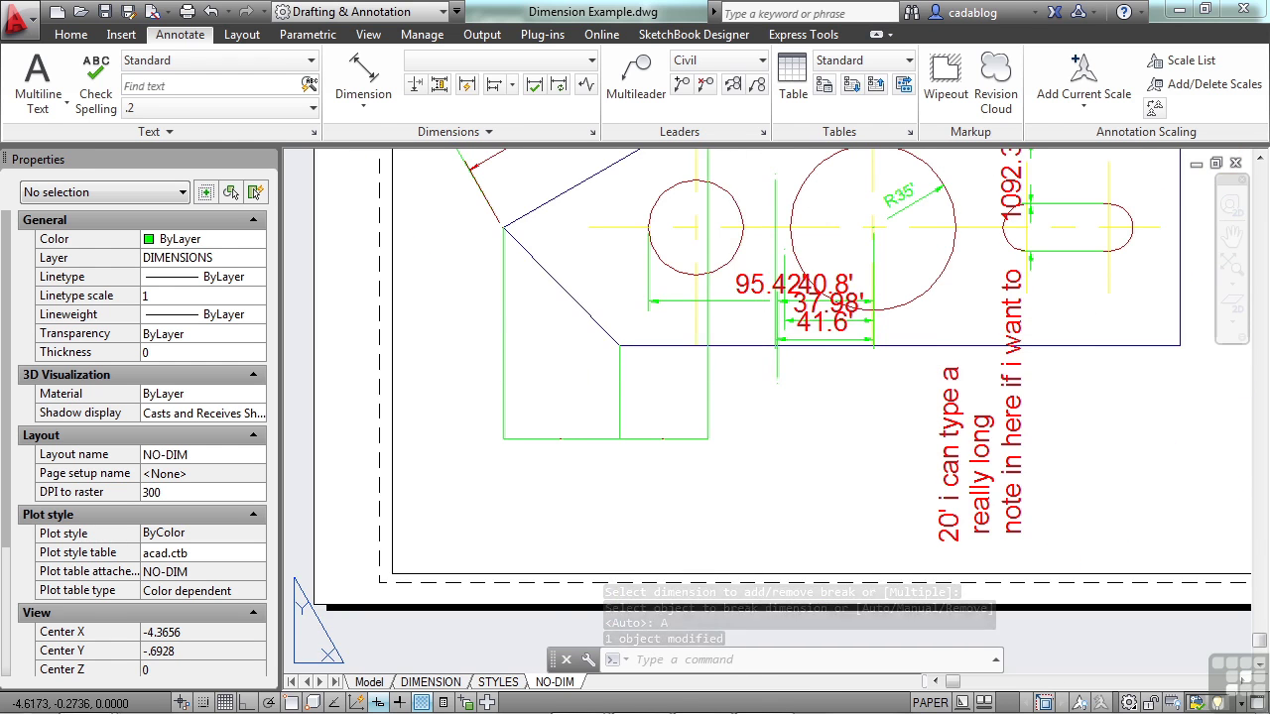